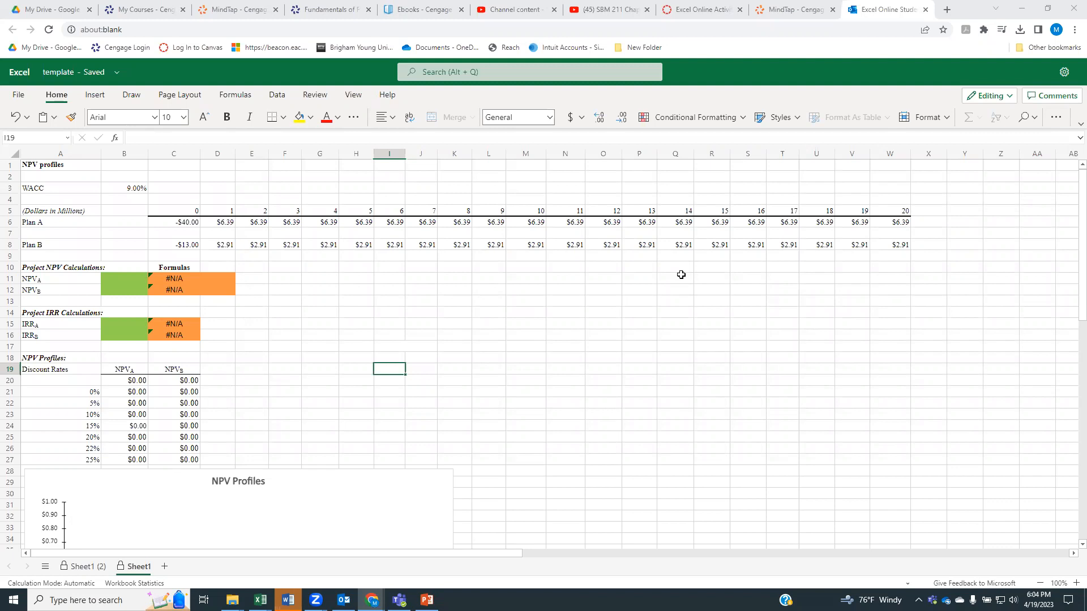
- Calculate Plan A's NPV in cell B11 with =NPV(B3,D6:W6), using the WACC and the year 1–20 cash flows
{"action": "left_click", "coordinate": [637, 293]}
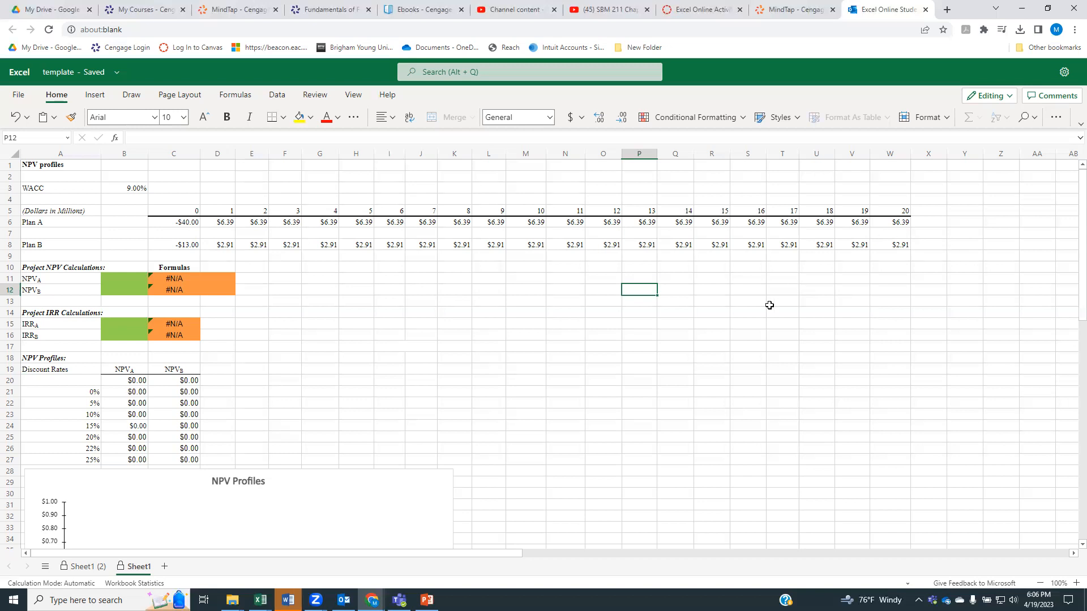
{"action": "left_click", "coordinate": [1075, 584]}
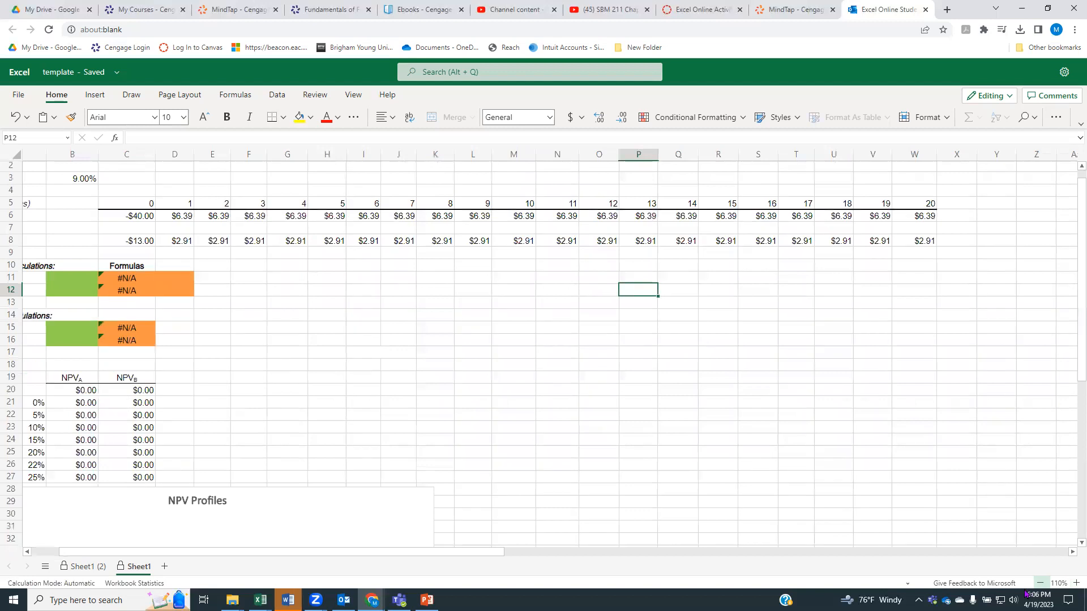
{"action": "left_click", "coordinate": [966, 553]}
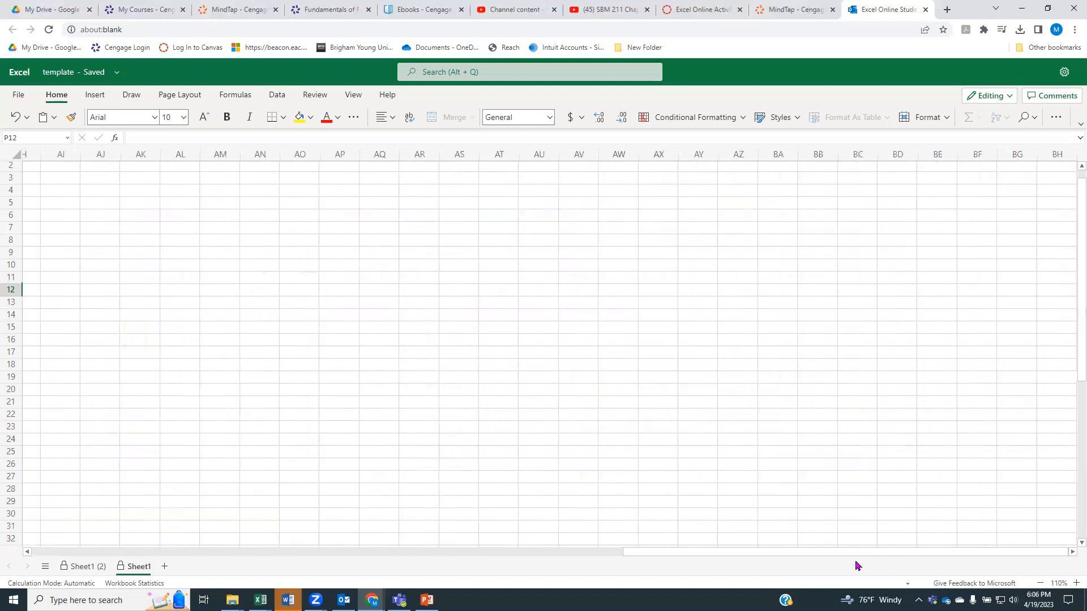
{"action": "left_click_drag", "start_coordinate": [693, 559], "coordinate": [205, 547]}
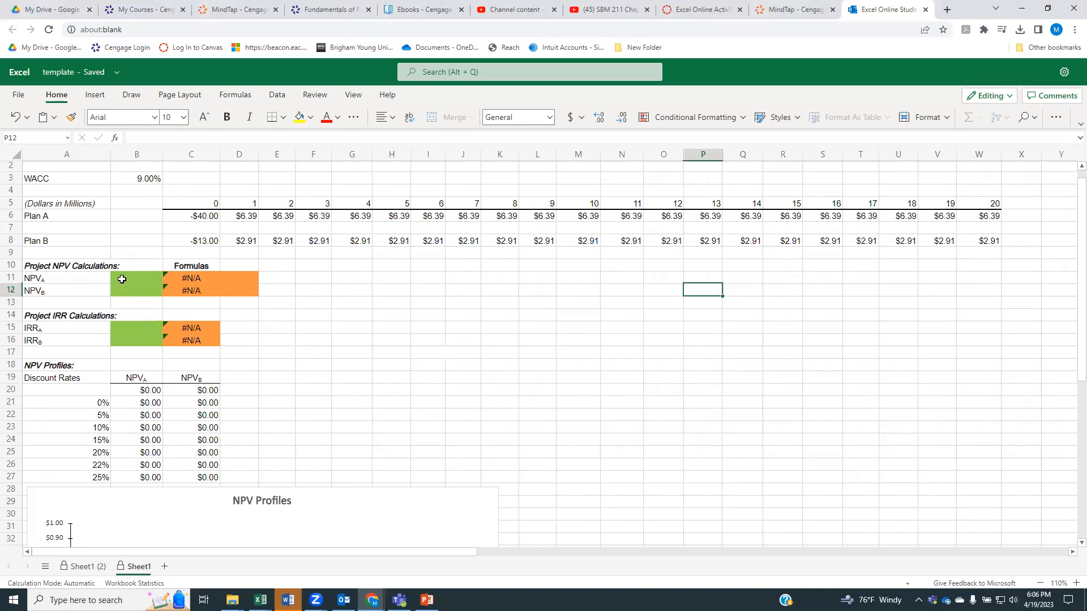
{"action": "left_click", "coordinate": [123, 279]}
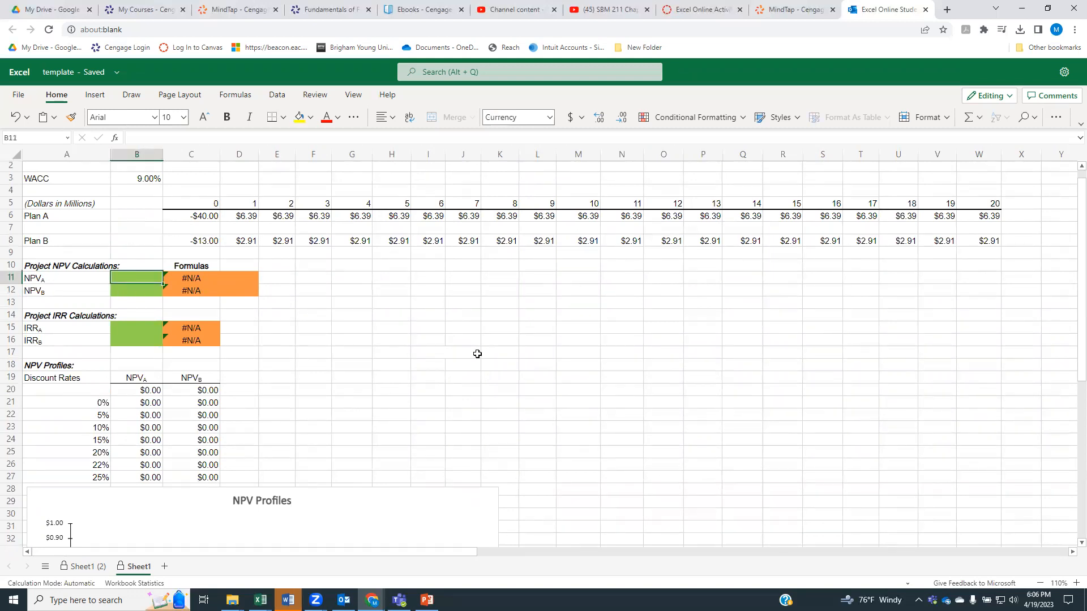
{"action": "type", "text": "="}
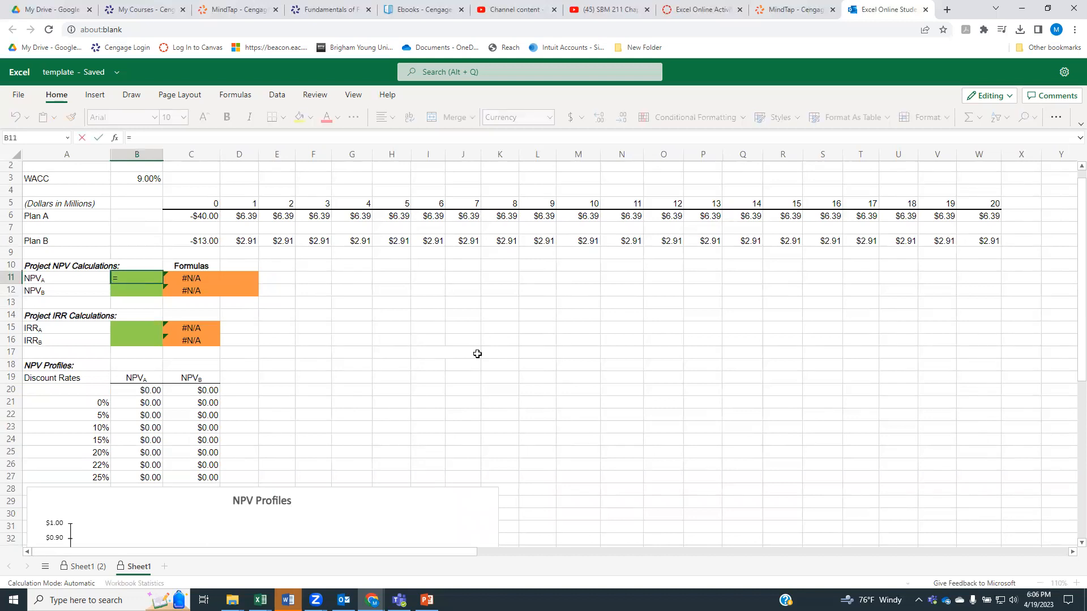
{"action": "type", "text": "npv("}
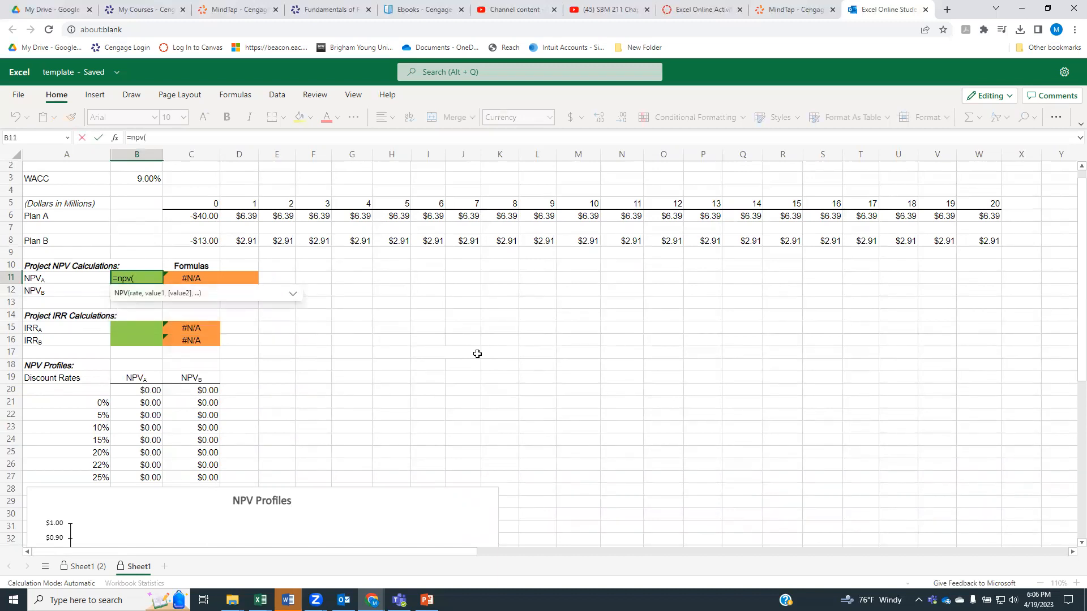
{"action": "left_click", "coordinate": [144, 181]}
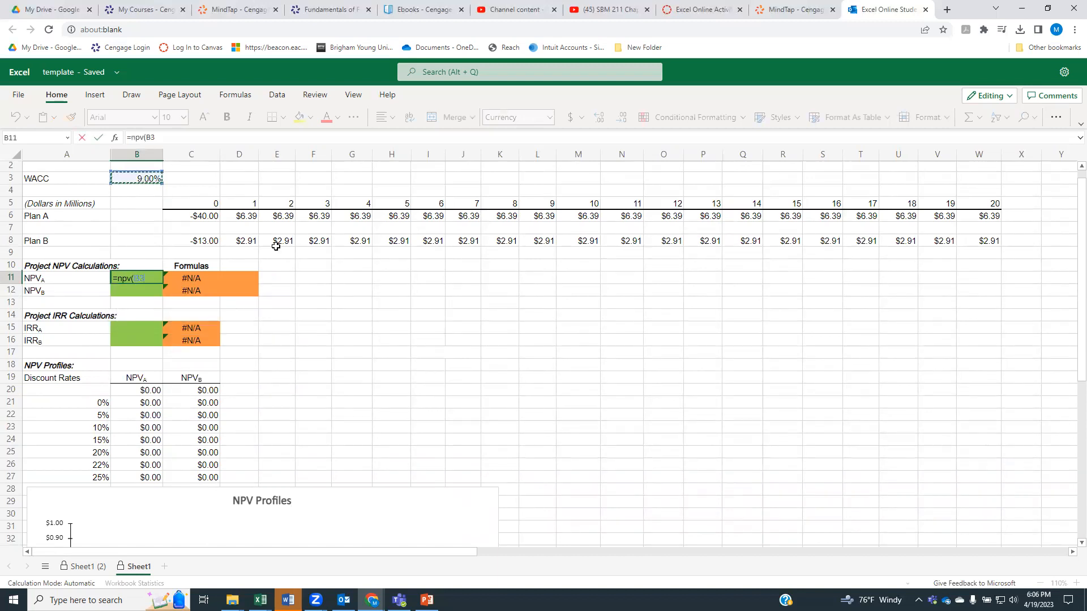
{"action": "type", "text": ","}
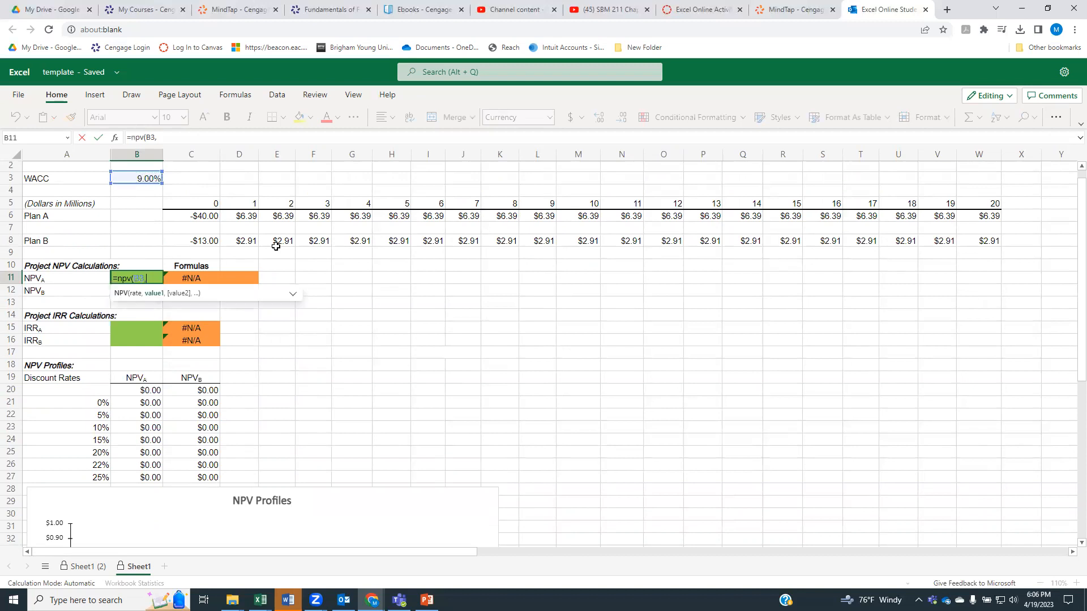
{"action": "left_click", "coordinate": [248, 217]}
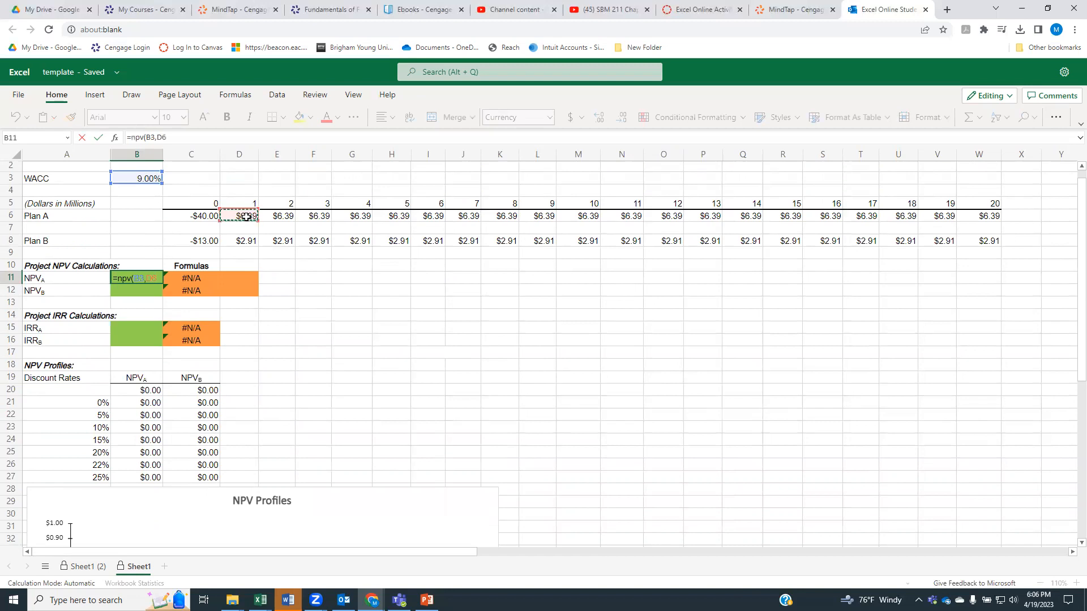
{"action": "left_click_drag", "start_coordinate": [246, 217], "coordinate": [985, 220]}
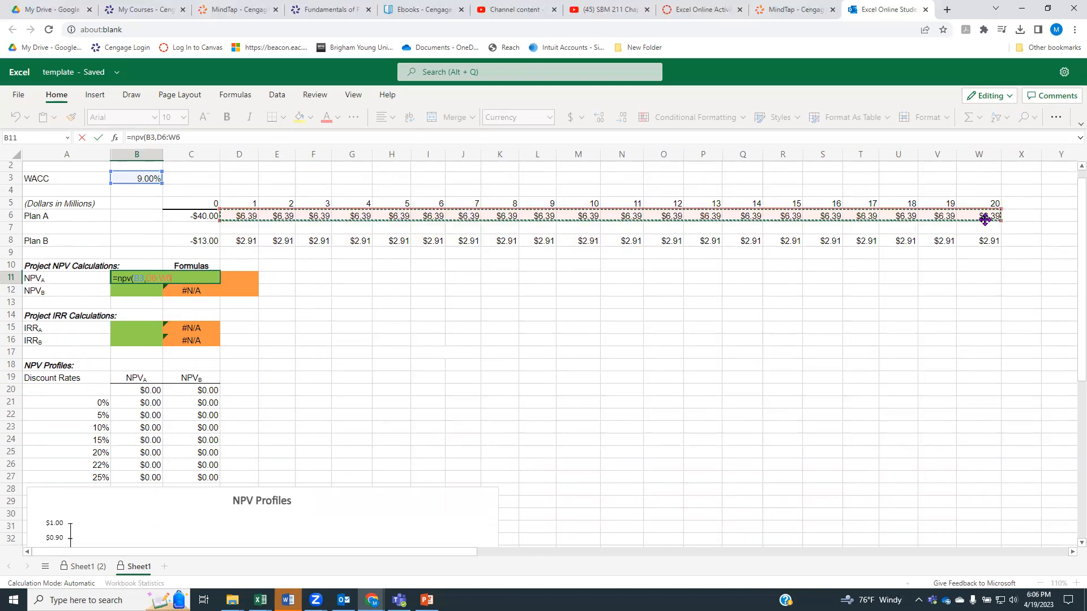
{"action": "type", "text": ")"}
{"action": "key", "text": "Return"}
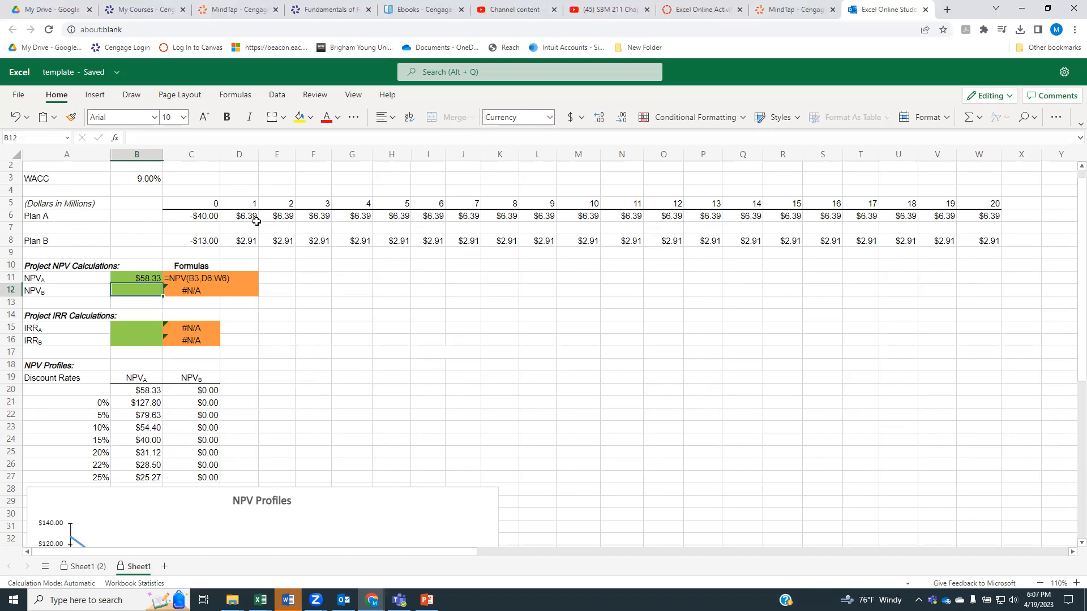
- Add Plan A's initial outlay to the NPV formula in B11 so it reads =C6+NPV(B3,D6:W6)
{"action": "left_click", "coordinate": [280, 217]}
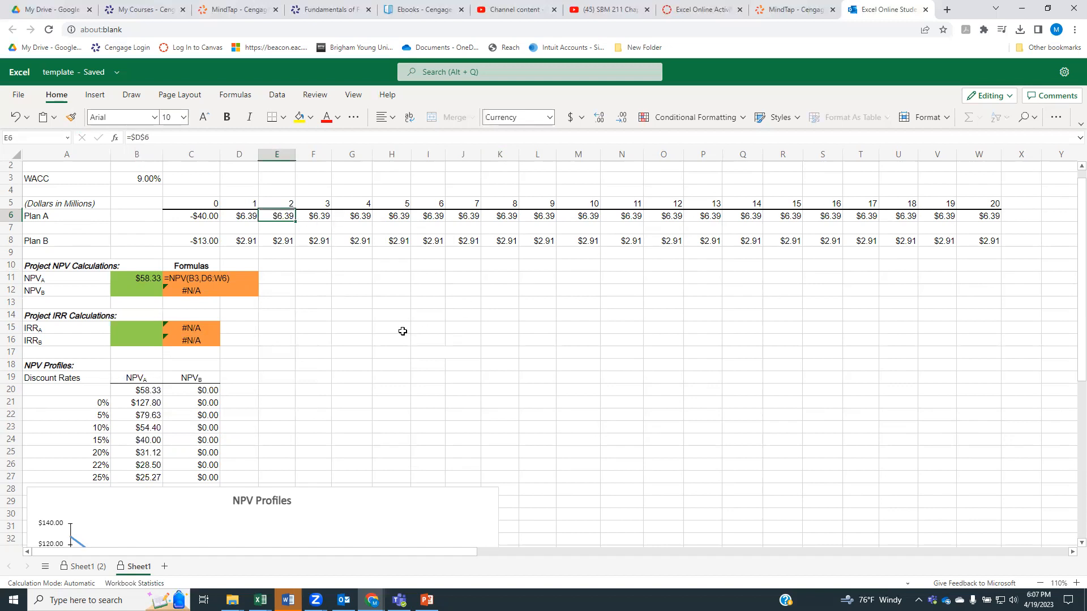
{"action": "left_click", "coordinate": [131, 278]}
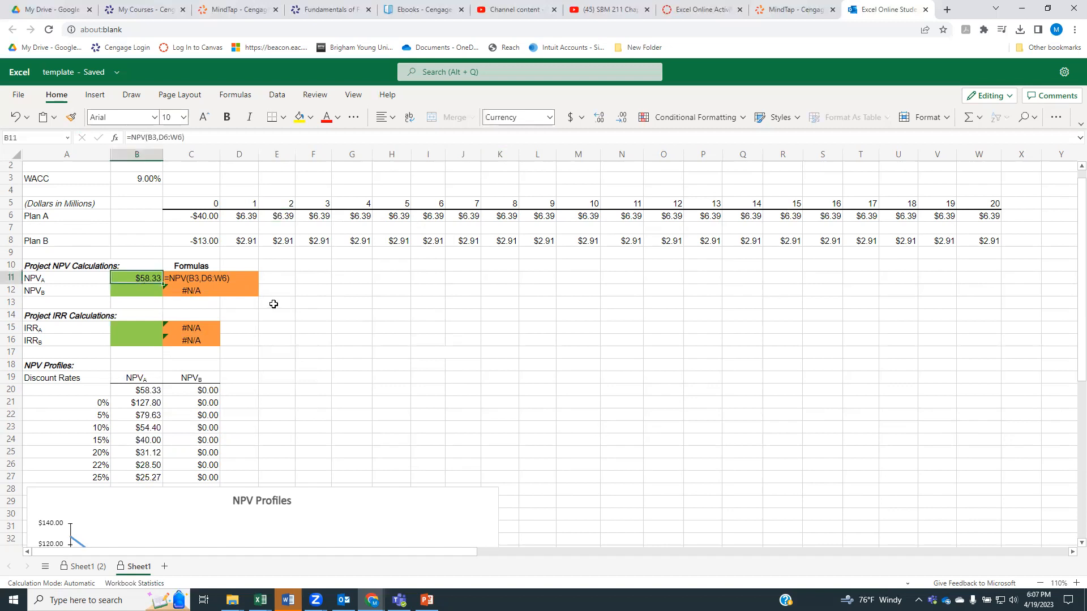
{"action": "left_click", "coordinate": [133, 138]}
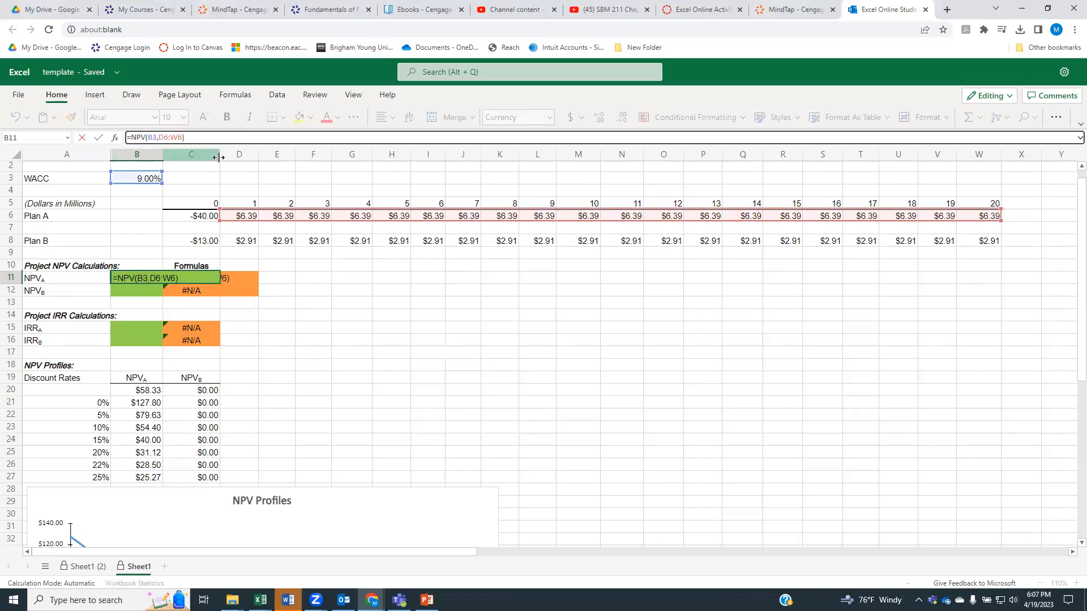
{"action": "left_click", "coordinate": [191, 216]}
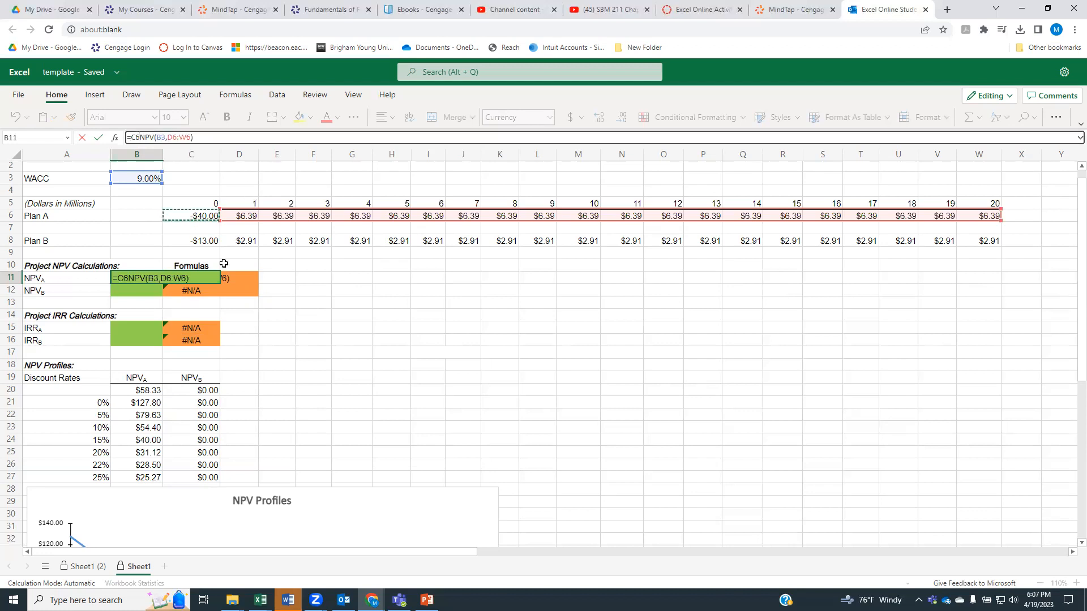
{"action": "type", "text": "+"}
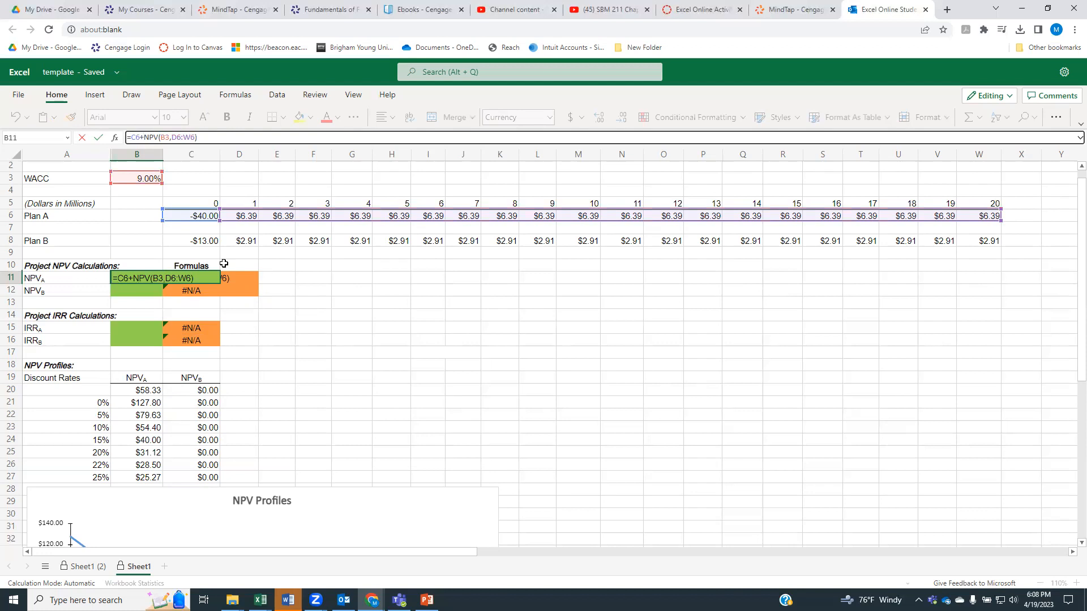
{"action": "key", "text": "Return"}
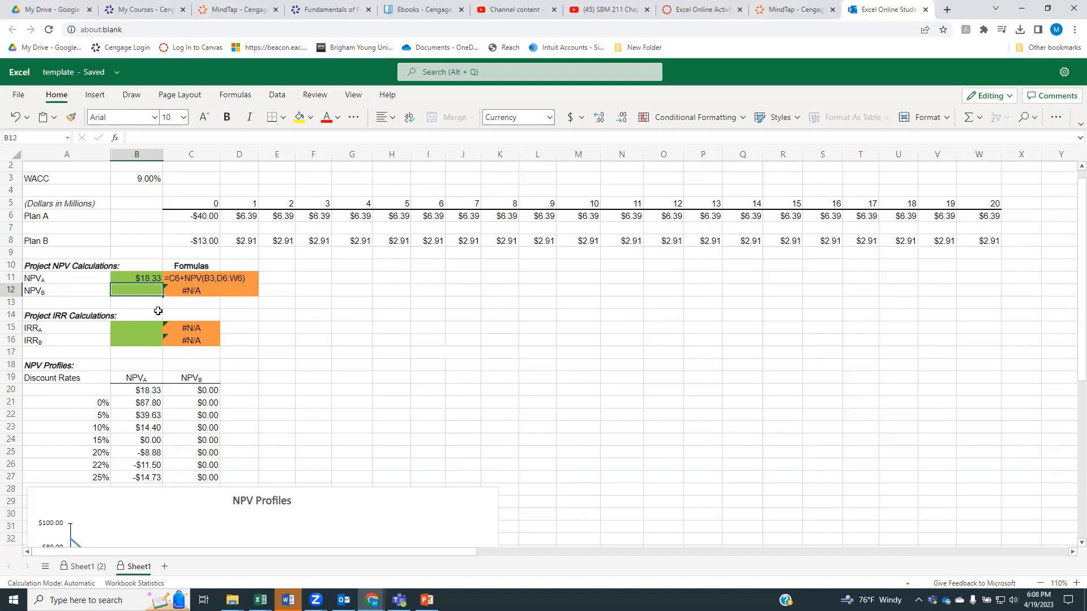
- Enter =C8+(npv(B3,D8:W8) in cell B12 for Plan B's NPV, combining the initial outlay with the discounted cash flows
{"action": "type", "text": "="}
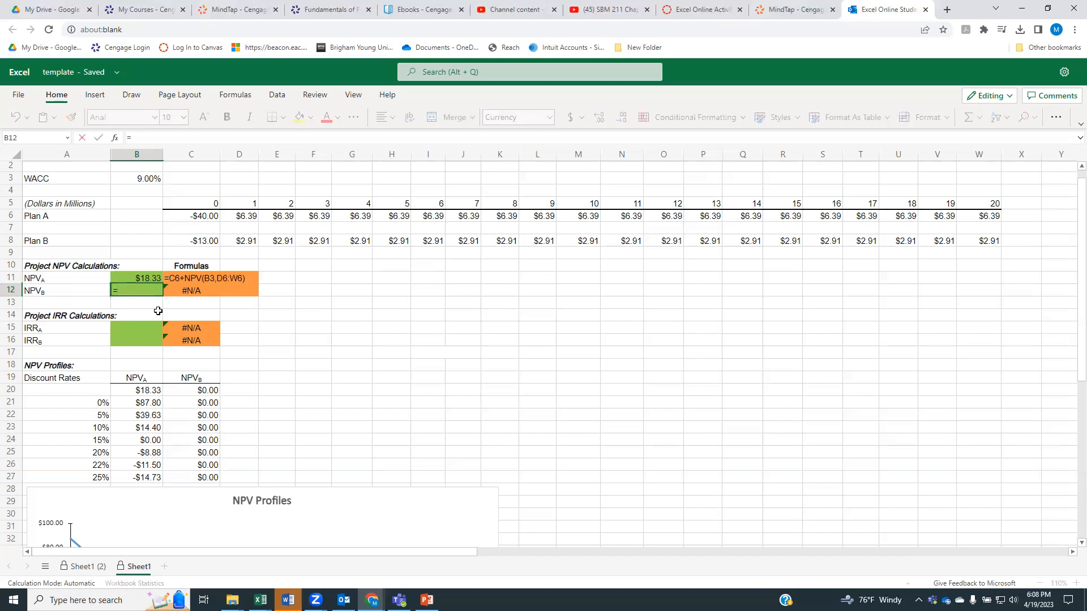
{"action": "left_click", "coordinate": [193, 242]}
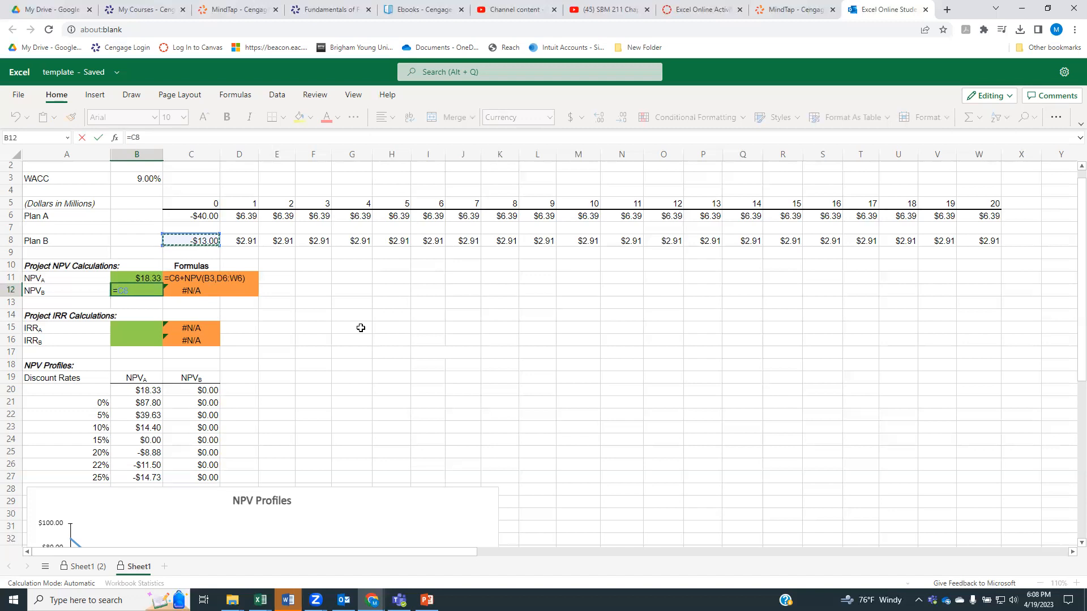
{"action": "type", "text": "+(npv"}
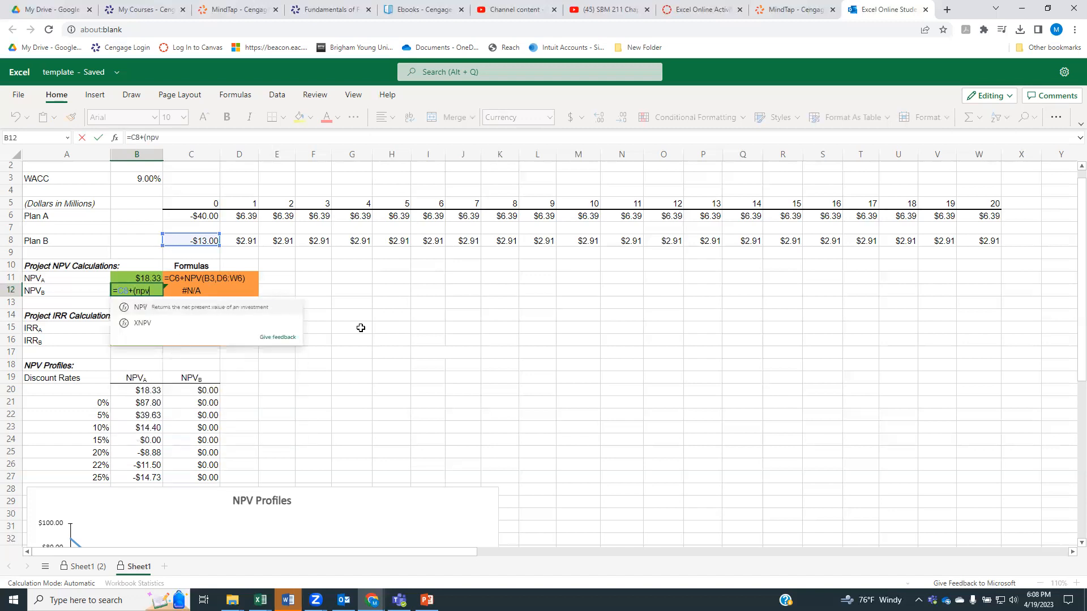
{"action": "type", "text": "("}
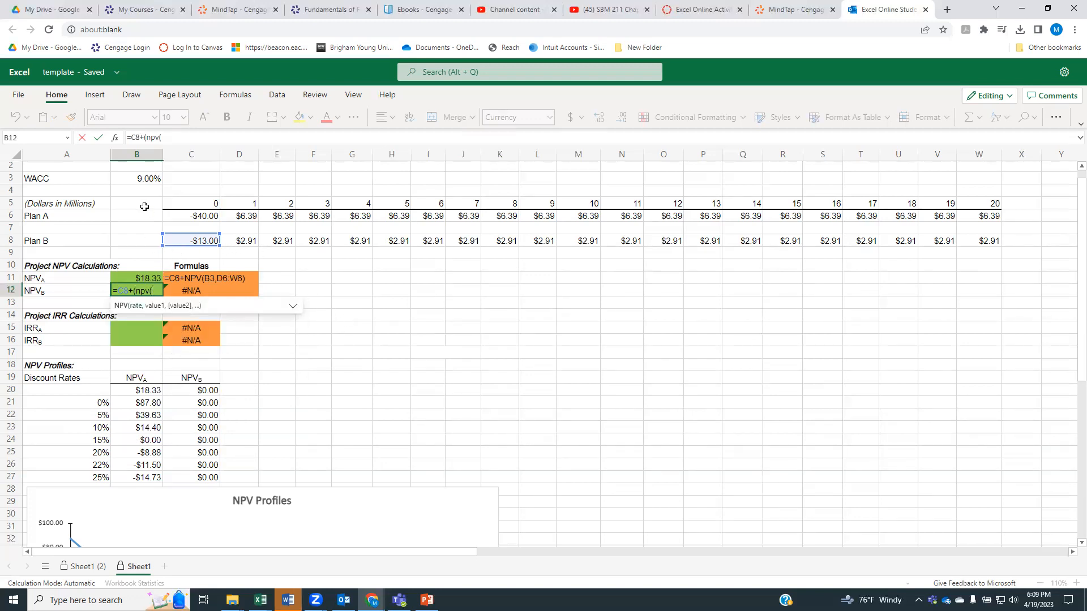
{"action": "left_click", "coordinate": [144, 179]}
{"action": "type", "text": ","}
{"action": "left_click_drag", "start_coordinate": [246, 241], "coordinate": [969, 238]}
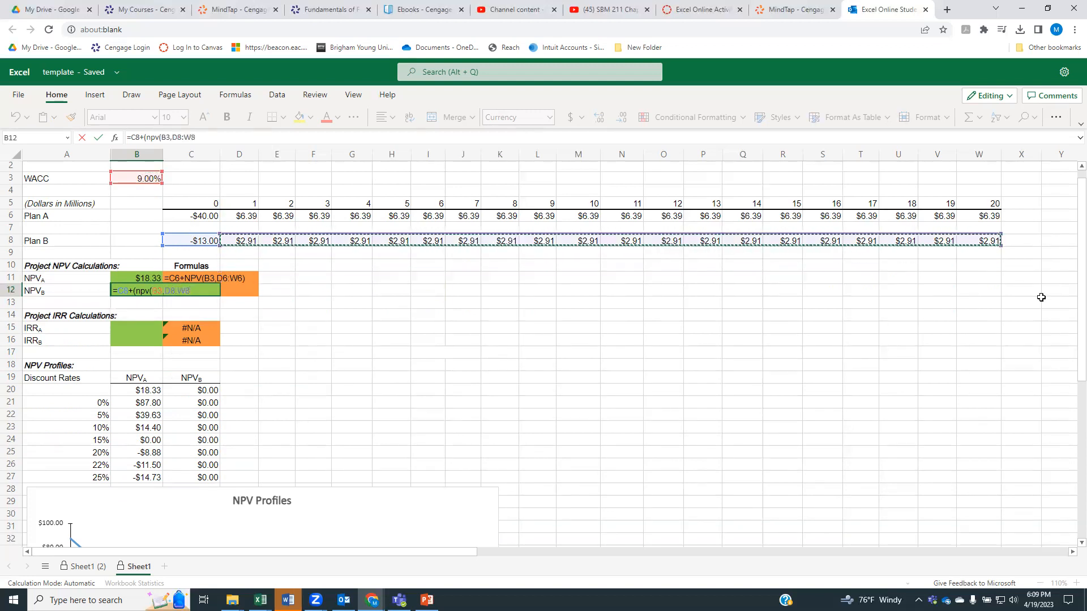
{"action": "type", "text": ")"}
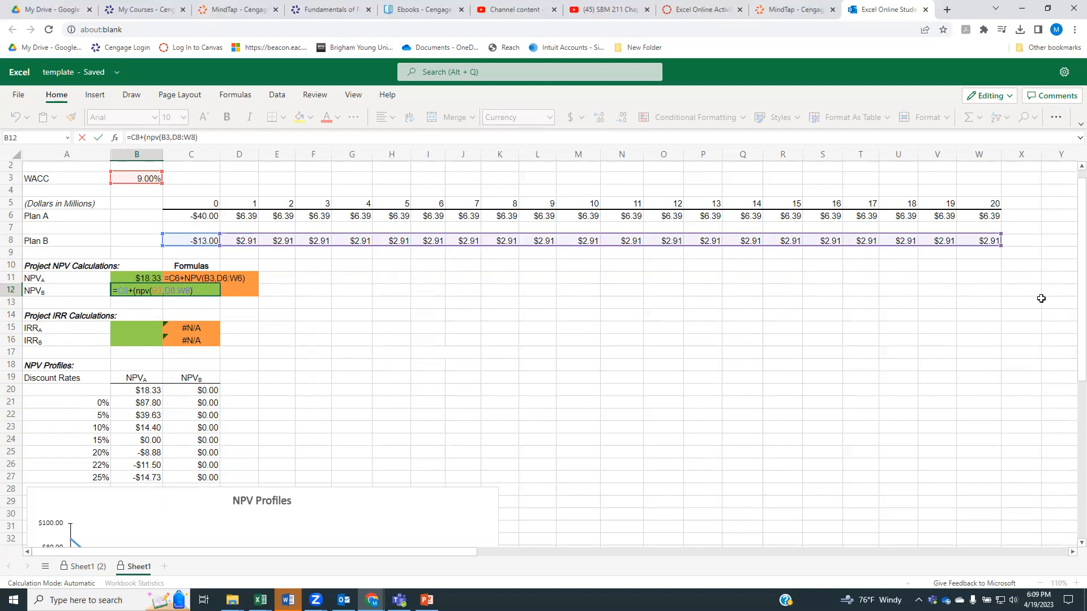
{"action": "key", "text": "Return"}
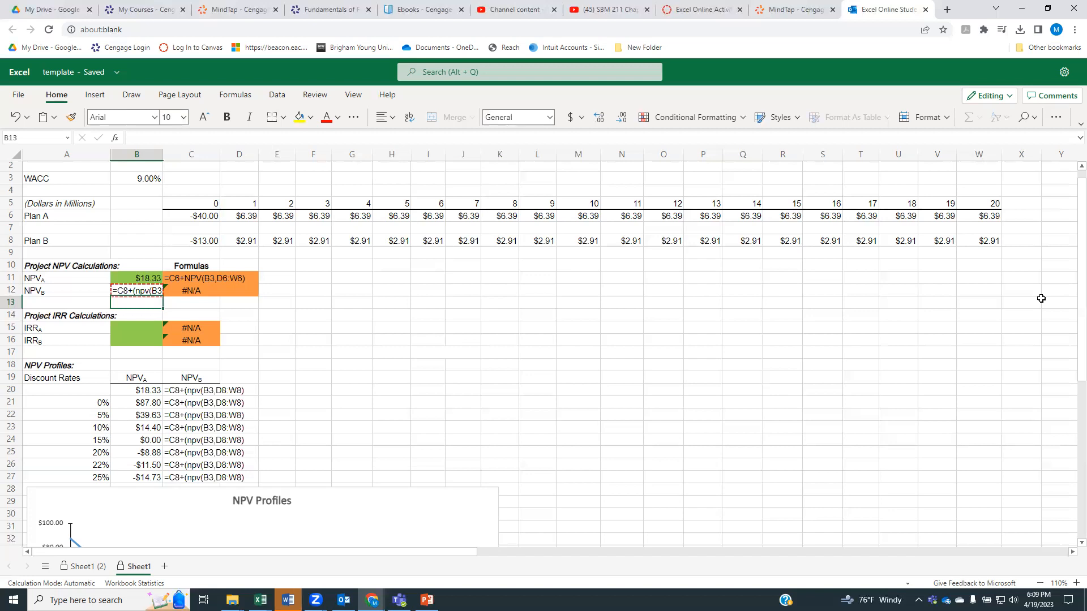
{"action": "left_click", "coordinate": [154, 292]}
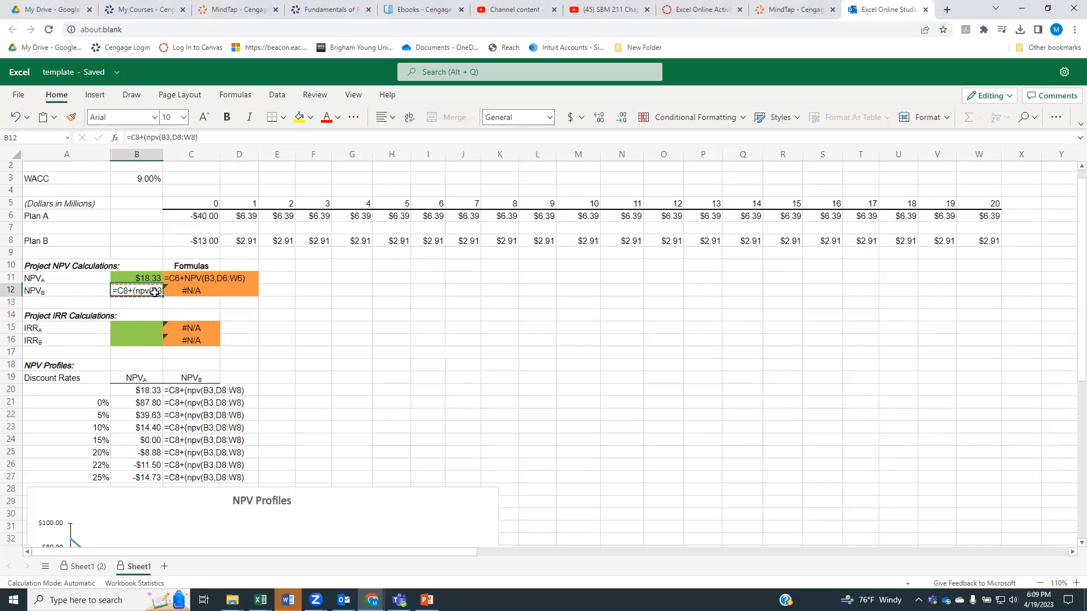
{"action": "left_click", "coordinate": [219, 138]}
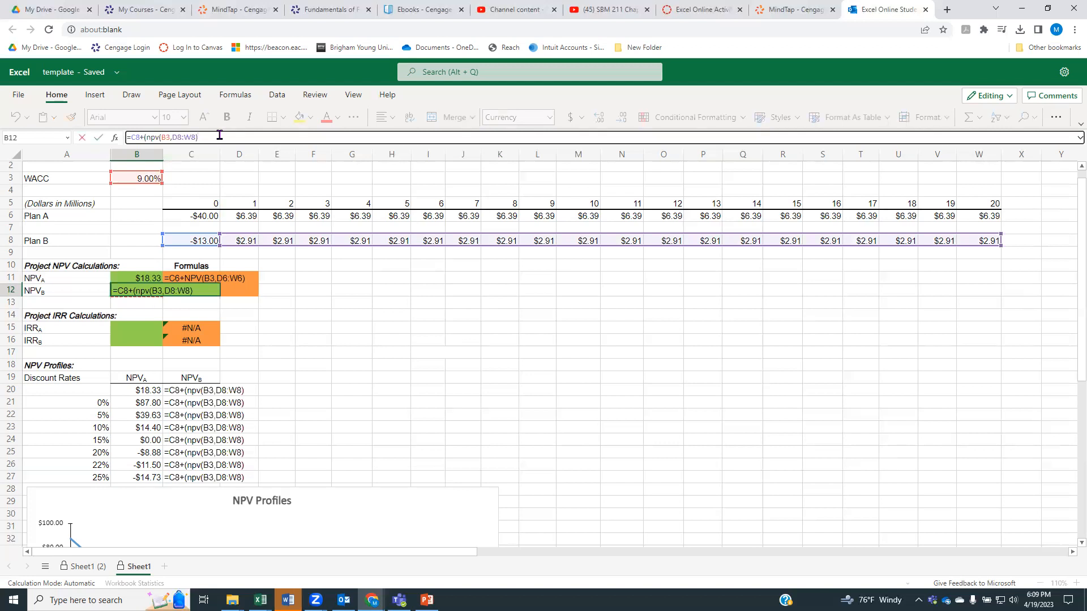
{"action": "key", "text": "Return"}
{"action": "key", "text": "Down"}
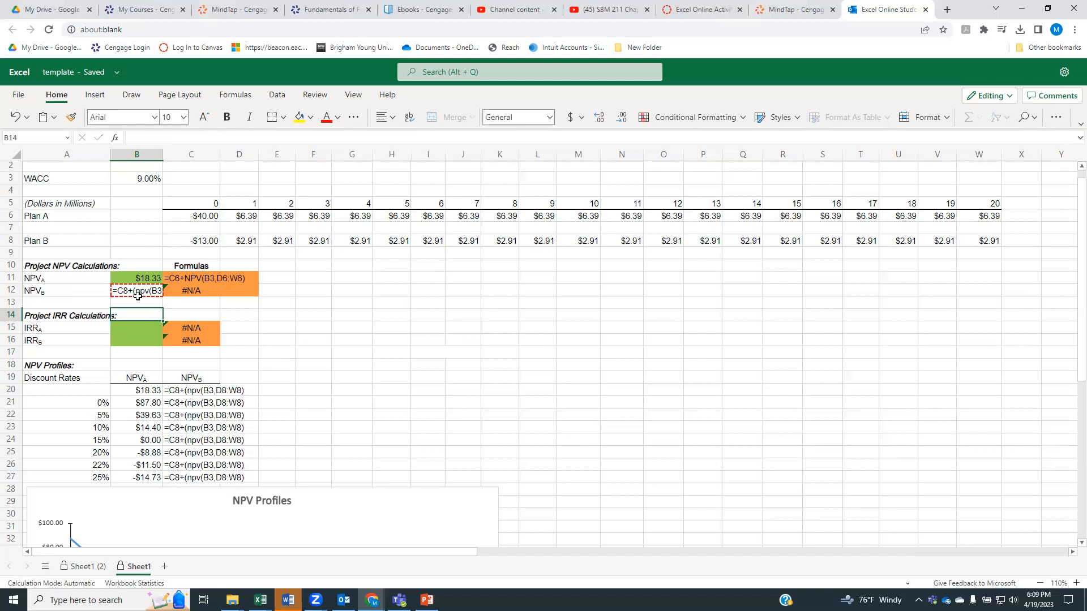
- Correct Plan B's formula in B12 by reselecting D8:W8 and adding the missing closing parenthesis: =C8+(NPV(B3,D8:W8))
{"action": "left_click", "coordinate": [138, 293]}
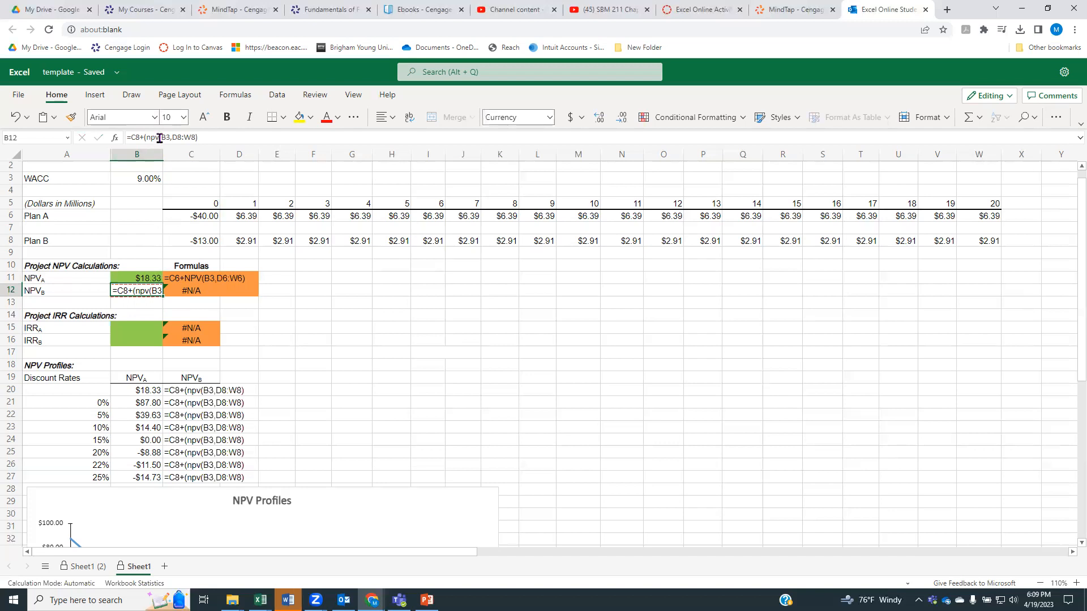
{"action": "left_click", "coordinate": [172, 137]}
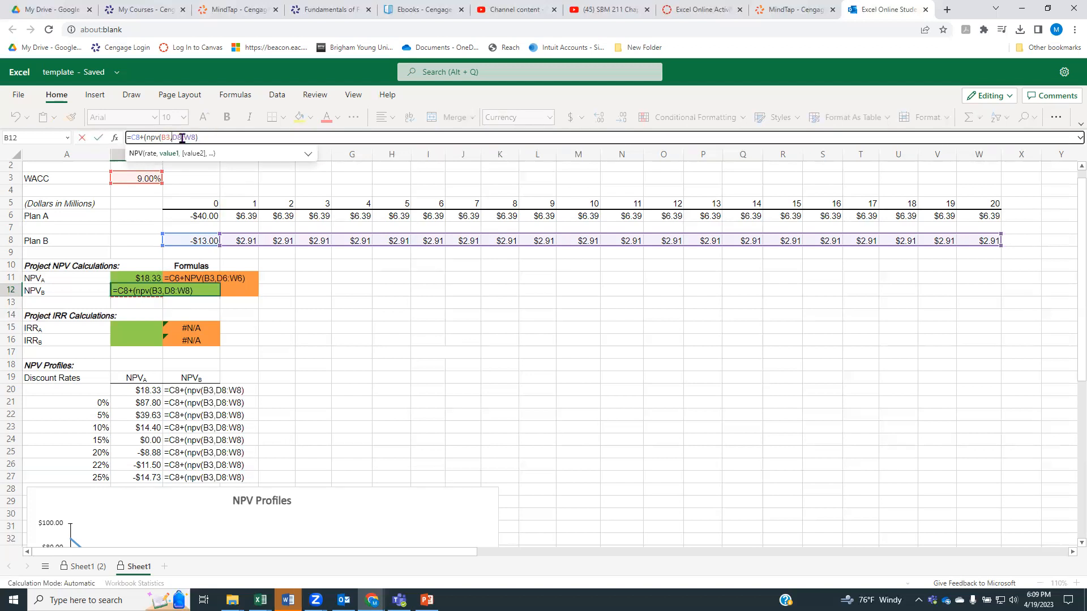
{"action": "left_click_drag", "start_coordinate": [174, 137], "coordinate": [196, 137]}
{"action": "left_click", "coordinate": [232, 239]}
{"action": "left_click_drag", "start_coordinate": [232, 240], "coordinate": [974, 240]}
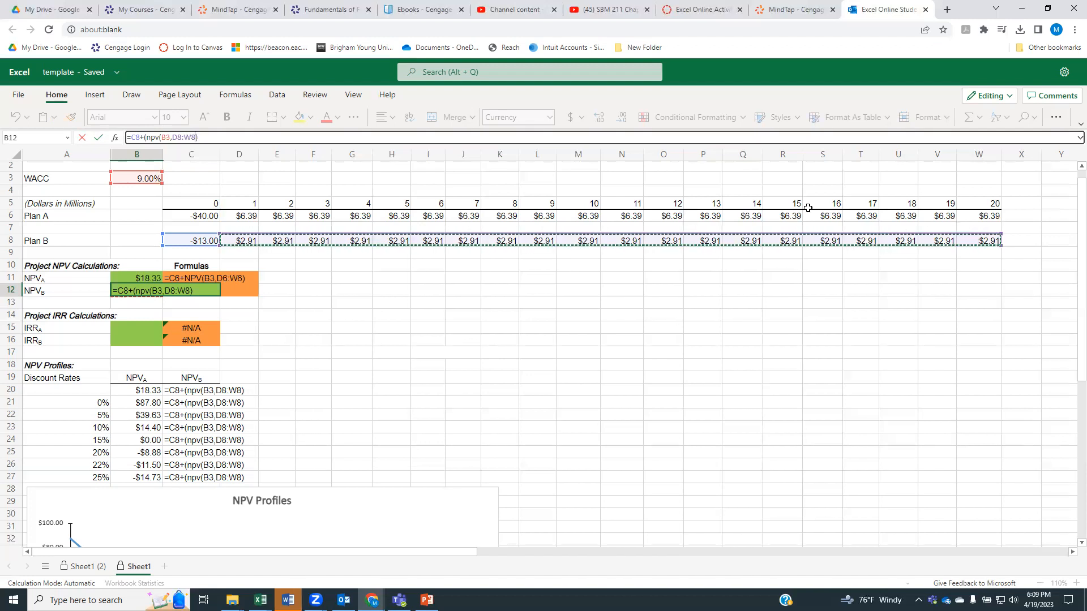
{"action": "left_click", "coordinate": [202, 138]}
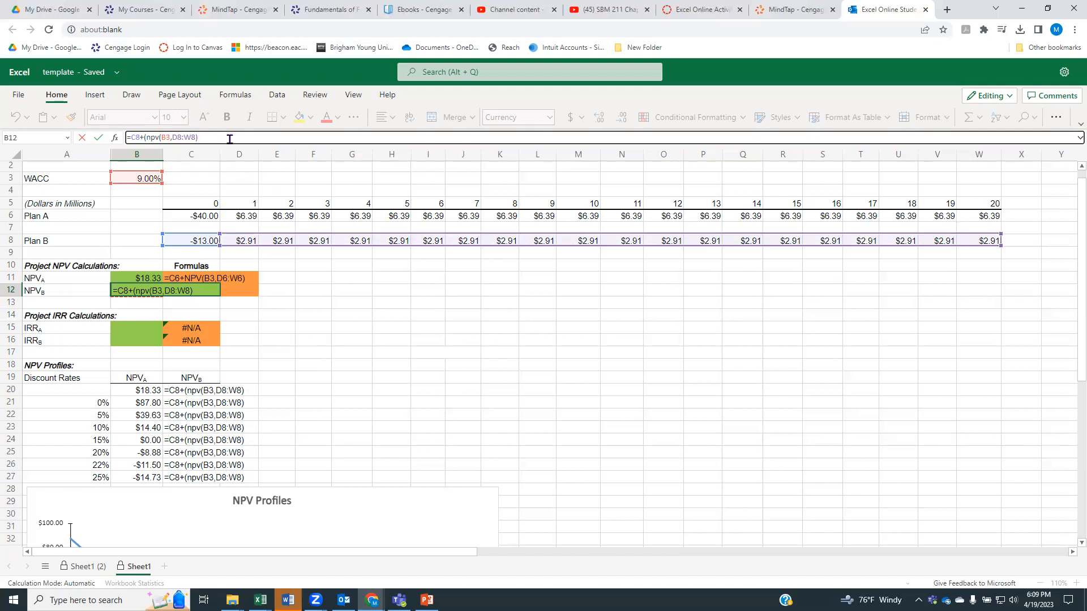
{"action": "type", "text": ")"}
{"action": "key", "text": "Return"}
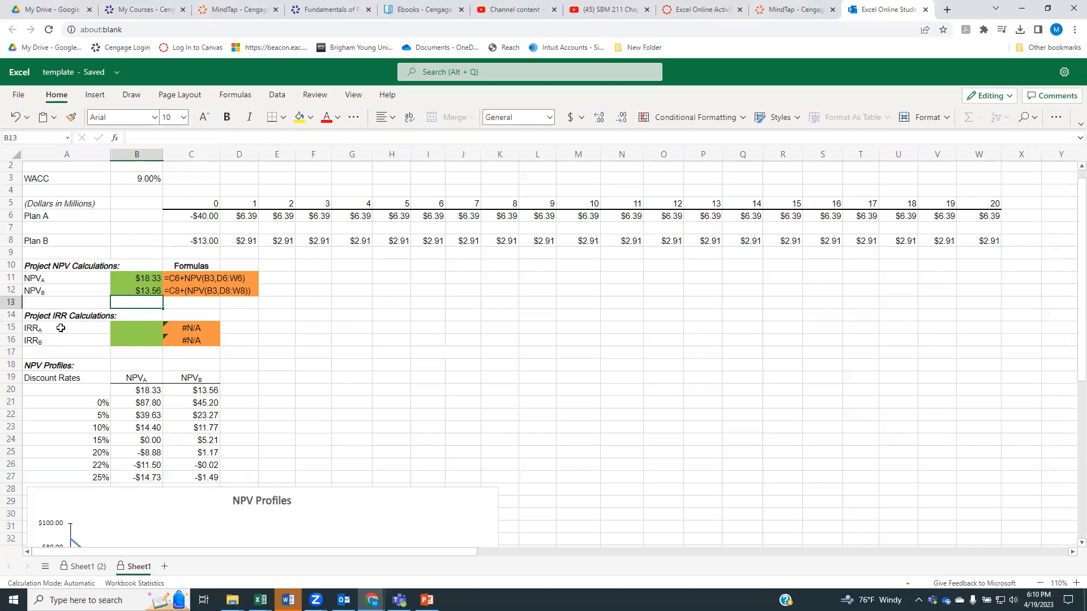
- Calculate Plan A's IRR in cell B15 with =IRR(C6:W6), covering the year 0–20 cash flows
{"action": "left_click", "coordinate": [126, 326]}
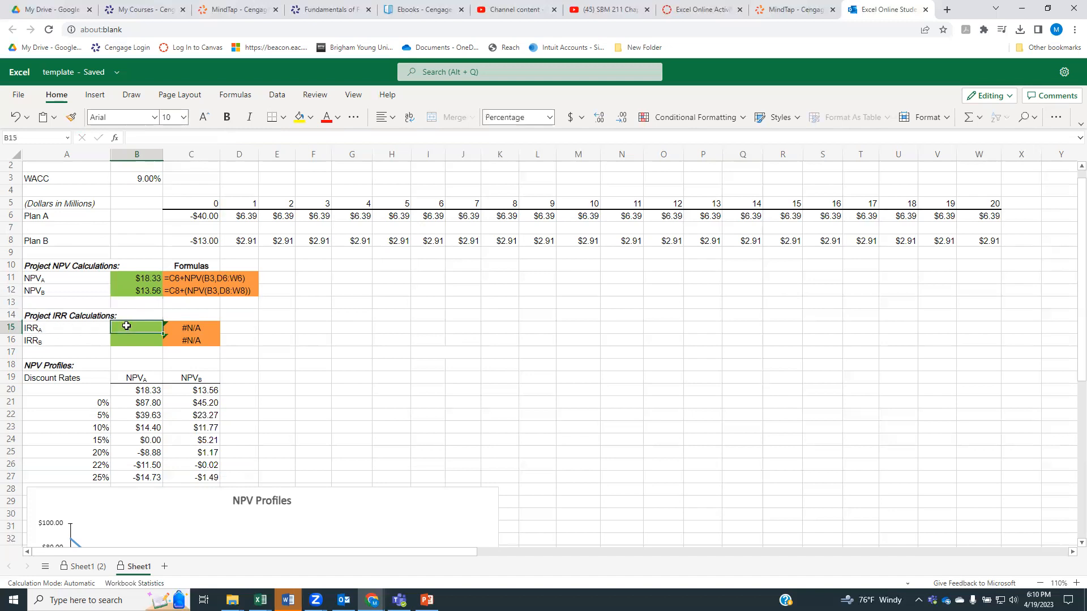
{"action": "type", "text": "="}
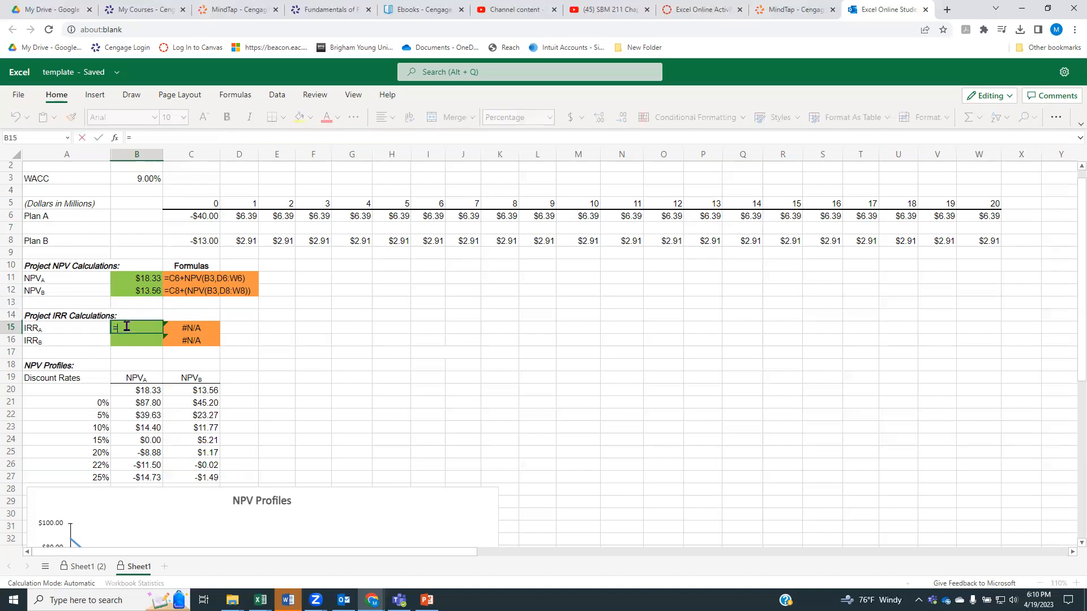
{"action": "type", "text": "irr("}
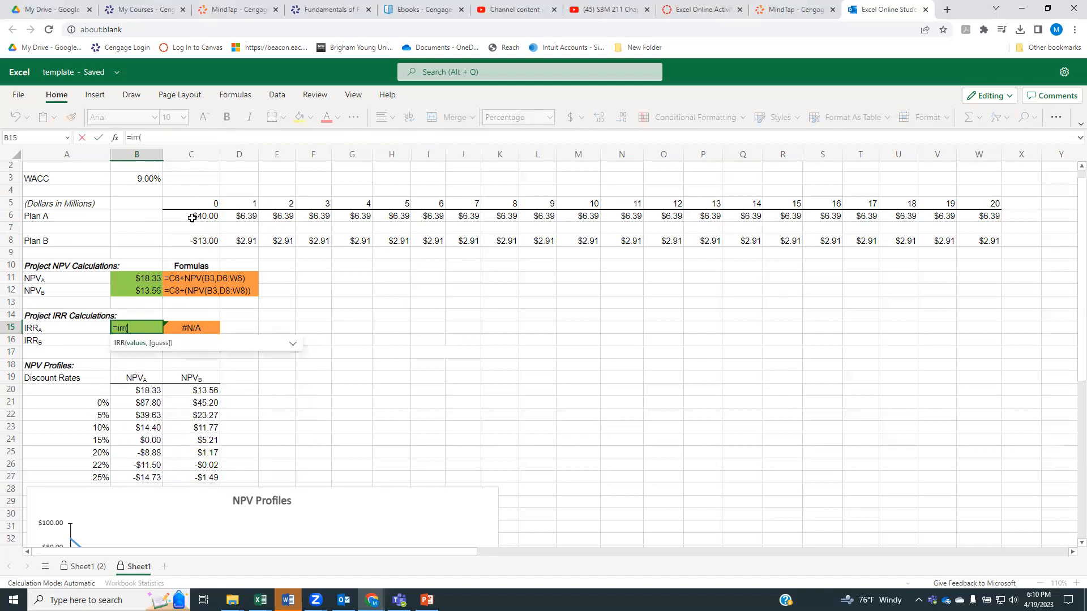
{"action": "left_click_drag", "start_coordinate": [191, 215], "coordinate": [997, 216]}
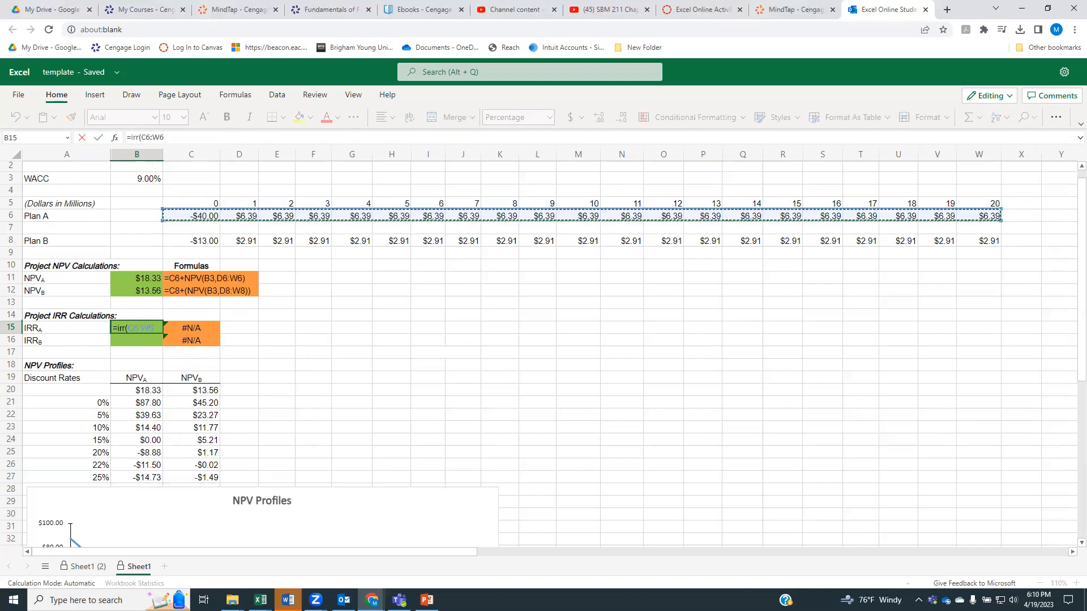
{"action": "key", "text": "Return"}
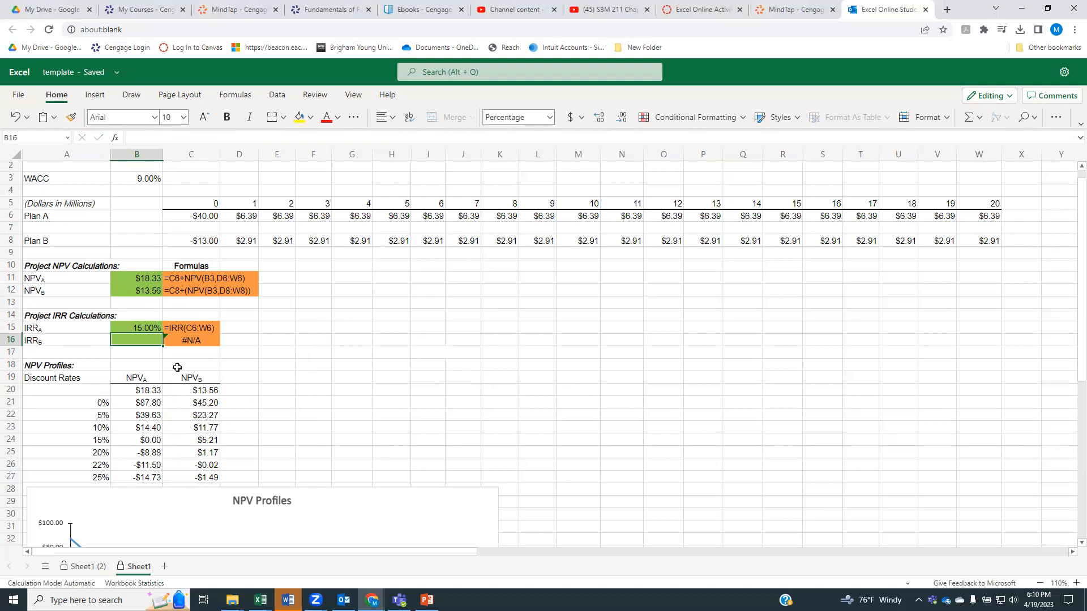
- Calculate Plan B's IRR in cell B16 with =IRR(C8:W8), covering the year 0–20 cash flows
{"action": "type", "text": "=irrs"}
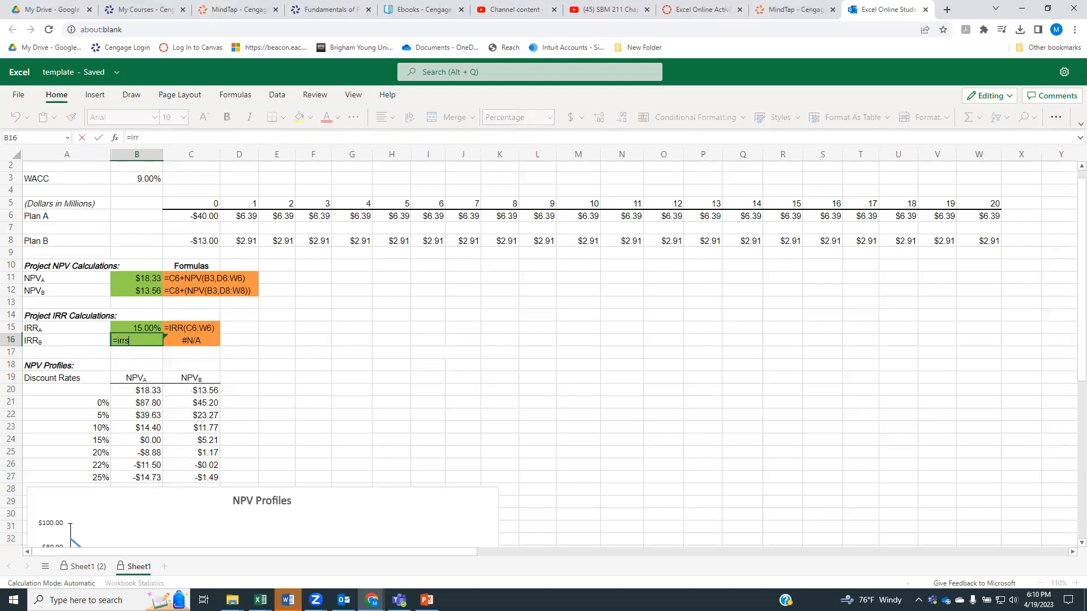
{"action": "key", "text": "BackSpace"}
{"action": "type", "text": "("}
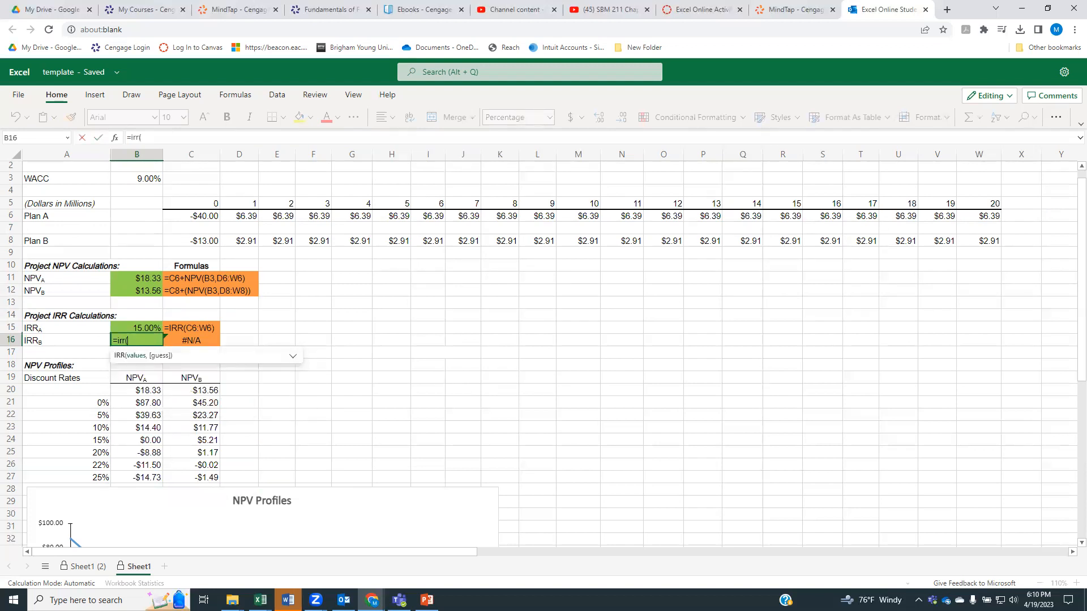
{"action": "left_click_drag", "start_coordinate": [183, 242], "coordinate": [971, 243]}
{"action": "type", "text": ")"}
{"action": "key", "text": "Return"}
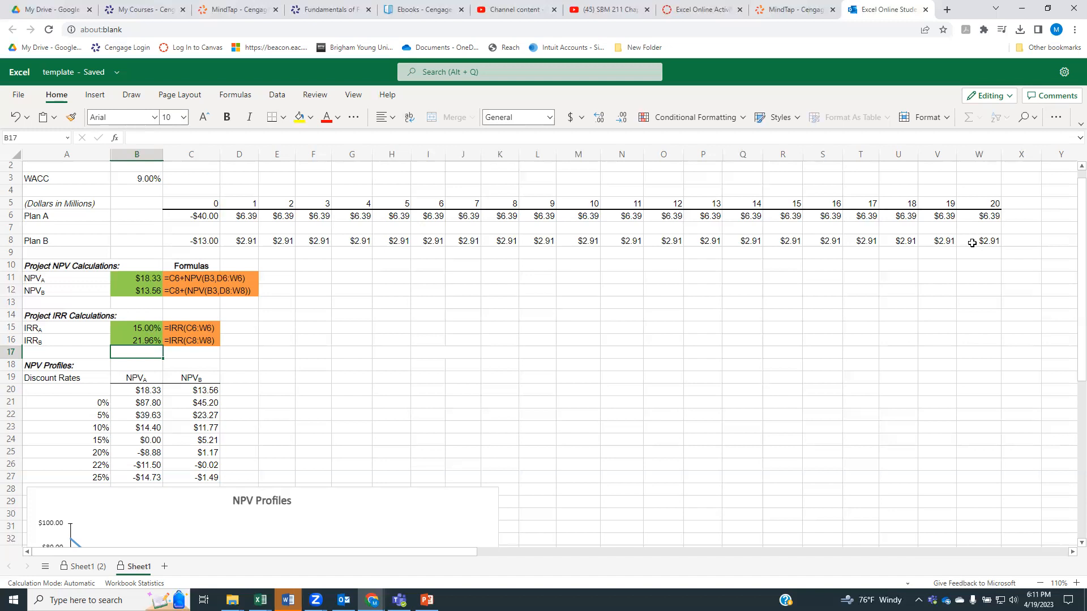
- Check the undiscounted totals of the year 1–20 cash flows in D6:W6 and D8:W8, and inspect Plan A's NPV in B11
{"action": "left_click_drag", "start_coordinate": [255, 217], "coordinate": [979, 219]}
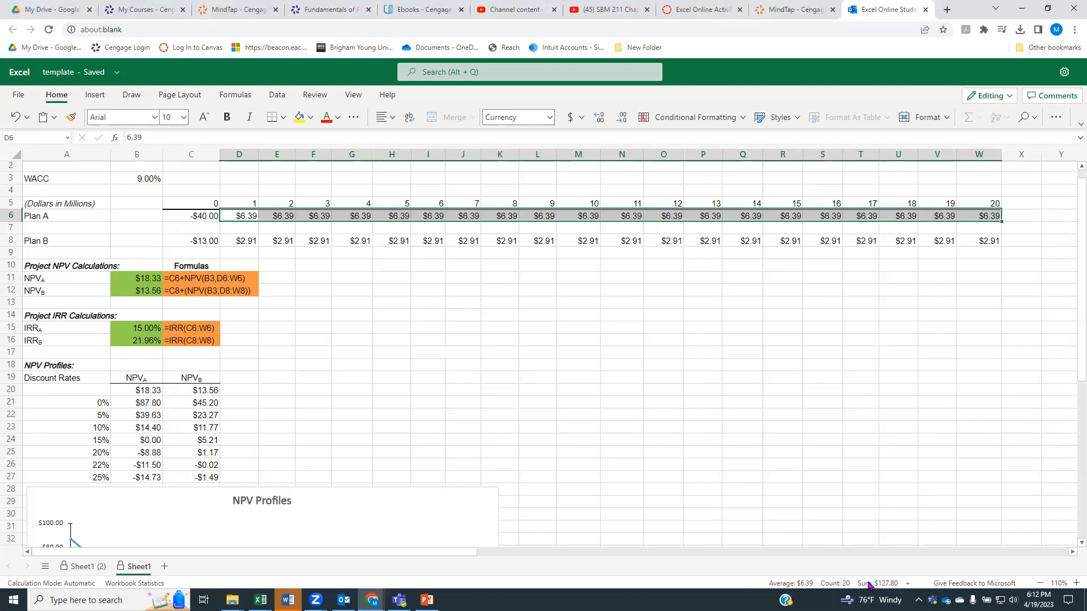
{"action": "left_click_drag", "start_coordinate": [248, 241], "coordinate": [965, 241]}
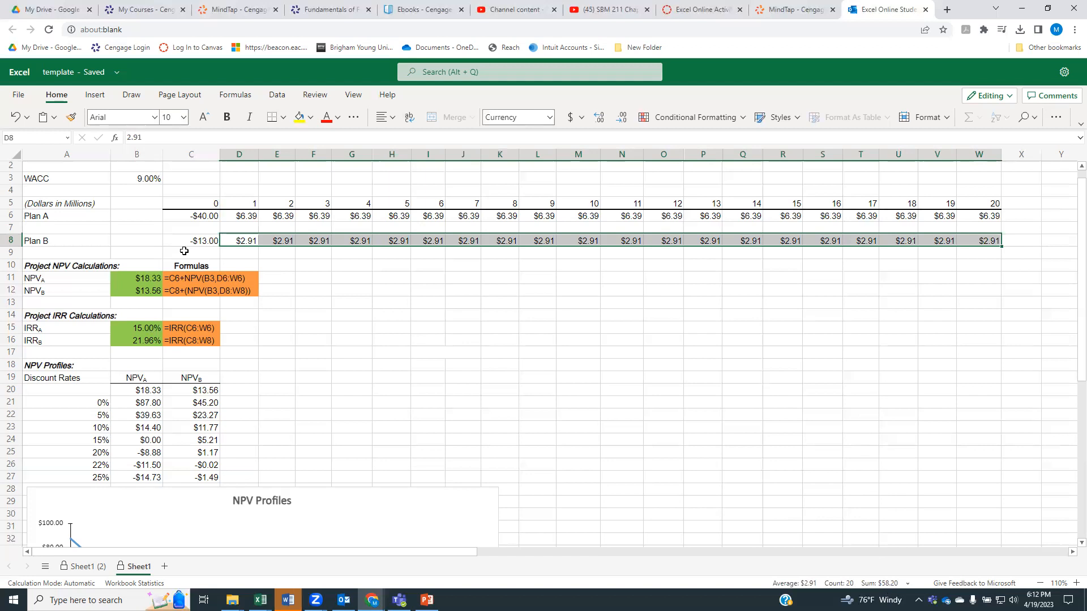
{"action": "left_click", "coordinate": [125, 281]}
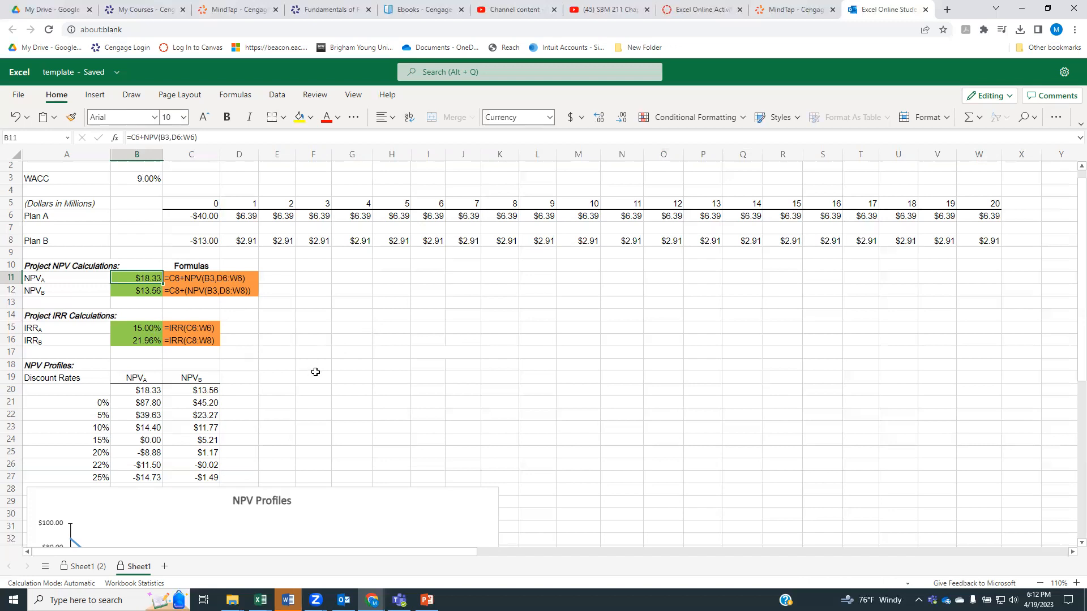
- Compare the NPV Profiles table of discount rates with the two plans' curves in the chart, including where they cross
{"action": "scroll", "coordinate": [315, 372], "scroll_direction": "down", "scroll_amount": 5}
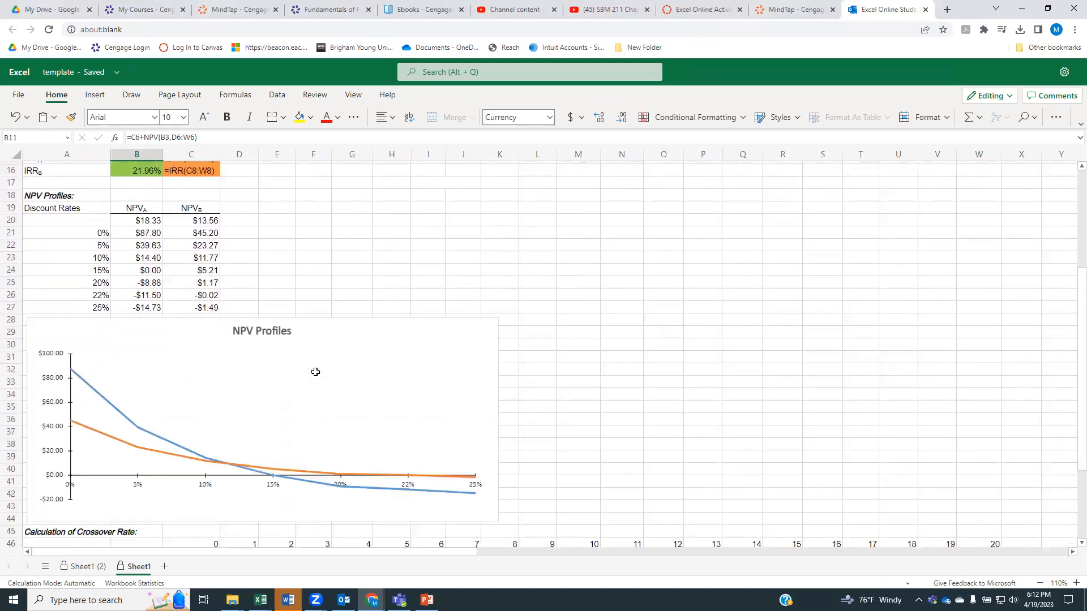
{"action": "scroll", "coordinate": [316, 372], "scroll_direction": "up", "scroll_amount": 5}
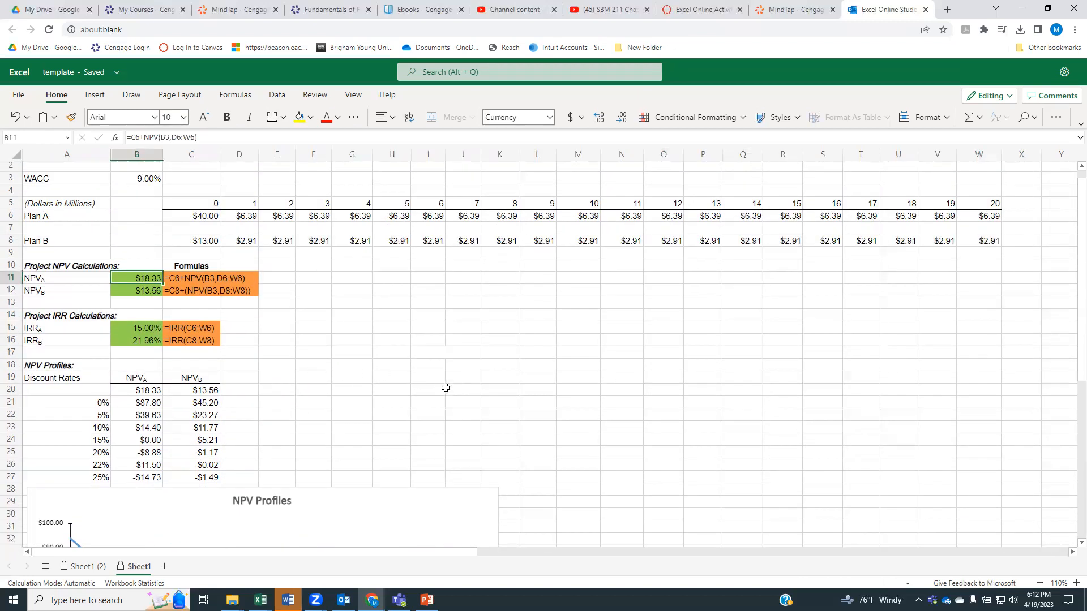
{"action": "scroll", "coordinate": [303, 315], "scroll_direction": "down", "scroll_amount": 3}
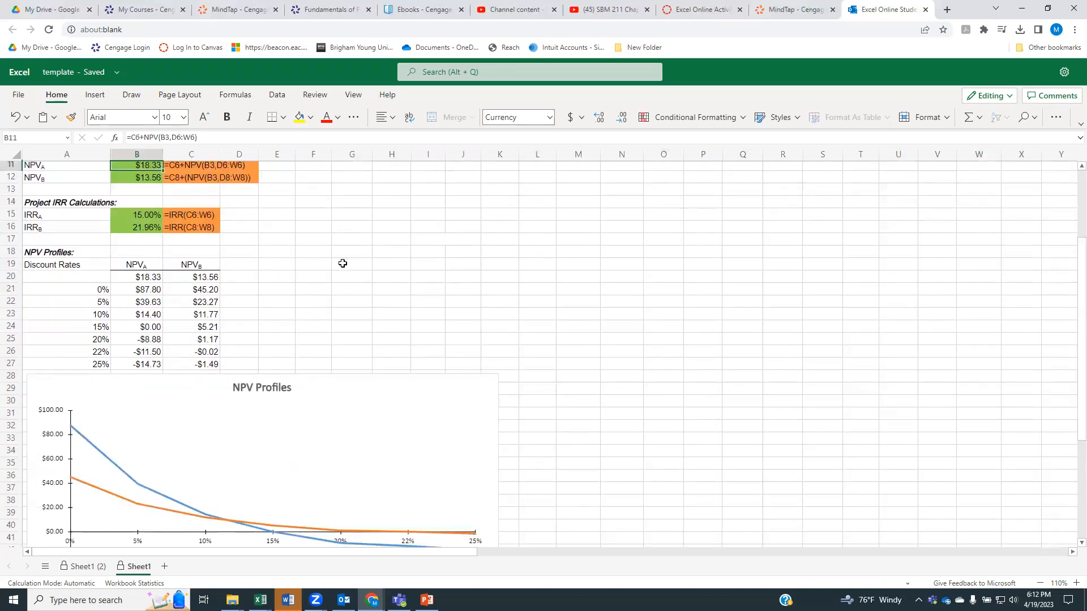
{"action": "scroll", "coordinate": [343, 264], "scroll_direction": "down", "scroll_amount": 3}
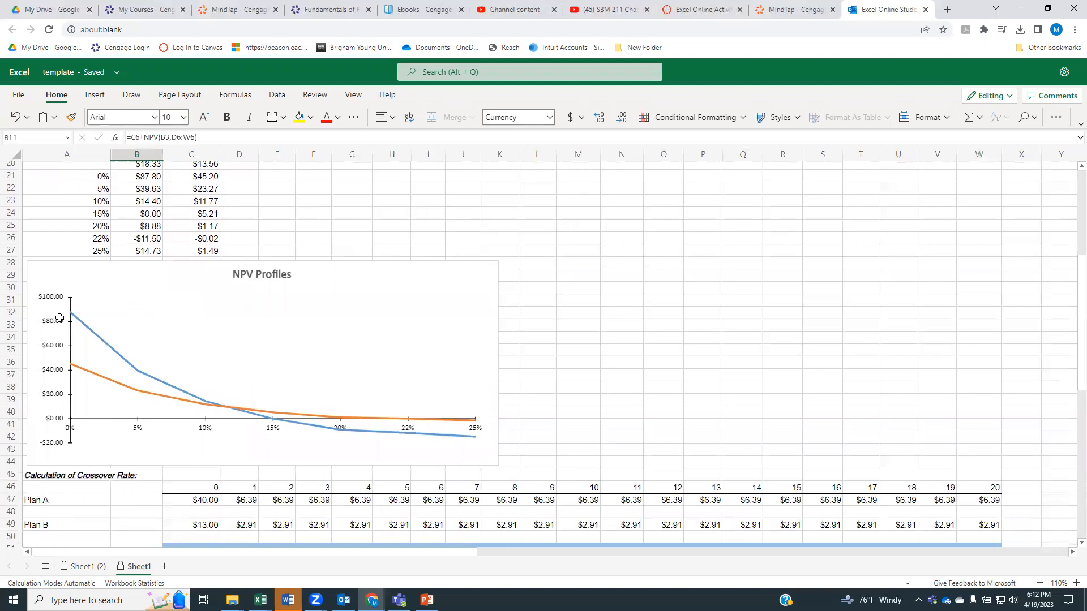
{"action": "scroll", "coordinate": [170, 297], "scroll_direction": "up", "scroll_amount": 3}
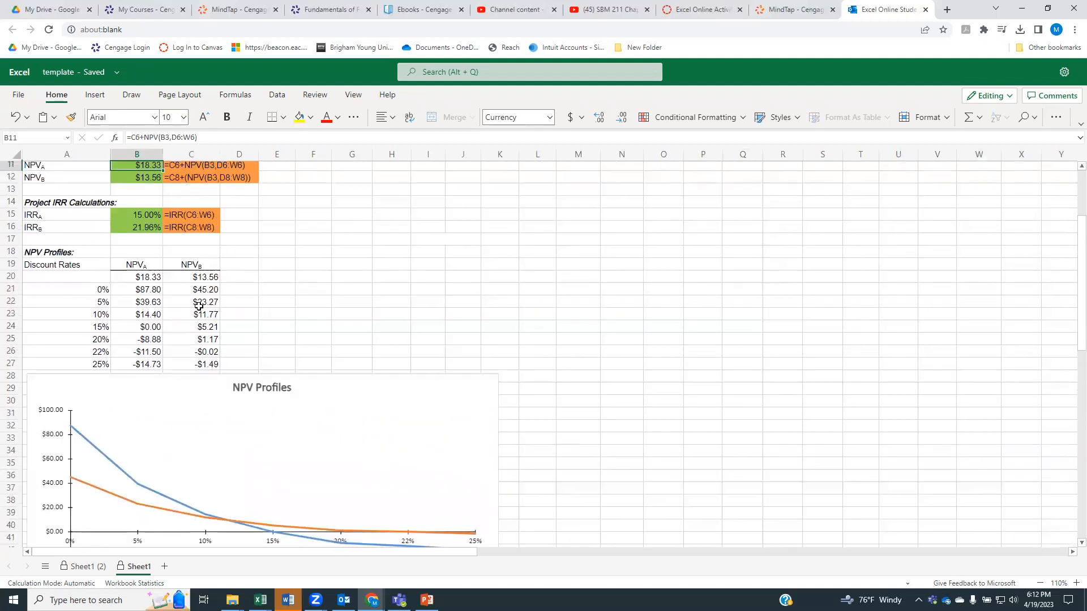
{"action": "scroll", "coordinate": [434, 347], "scroll_direction": "down", "scroll_amount": 3}
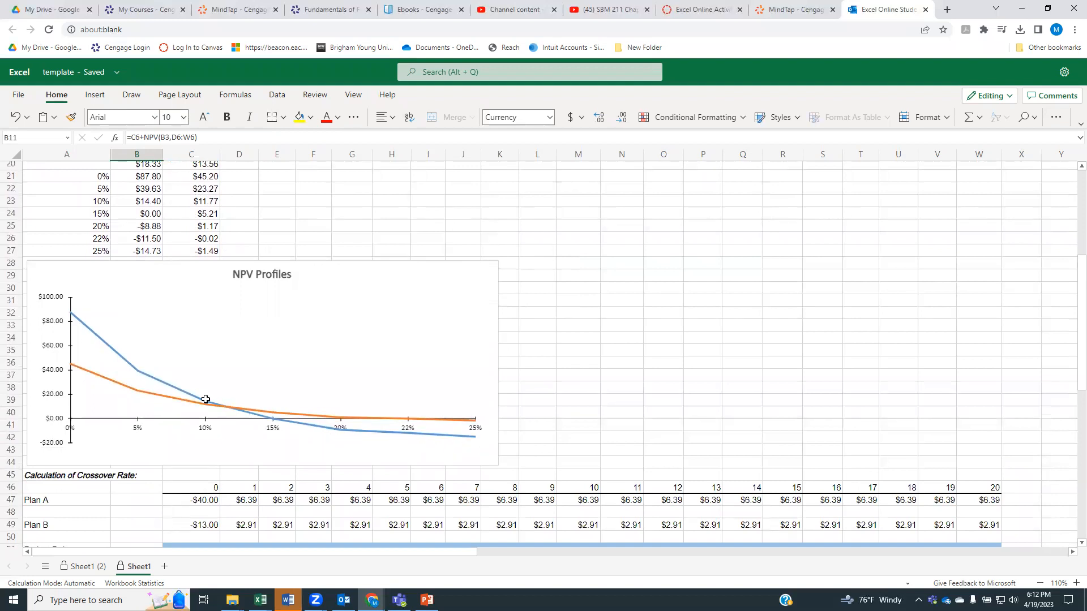
{"action": "scroll", "coordinate": [184, 340], "scroll_direction": "up", "scroll_amount": 2}
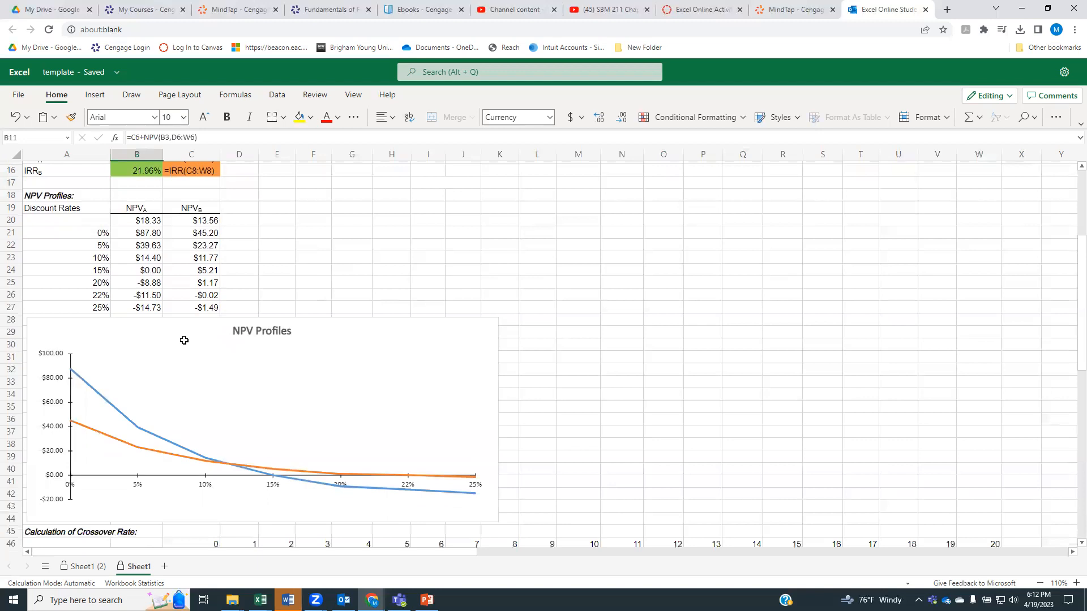
{"action": "scroll", "coordinate": [184, 340], "scroll_direction": "down", "scroll_amount": 2}
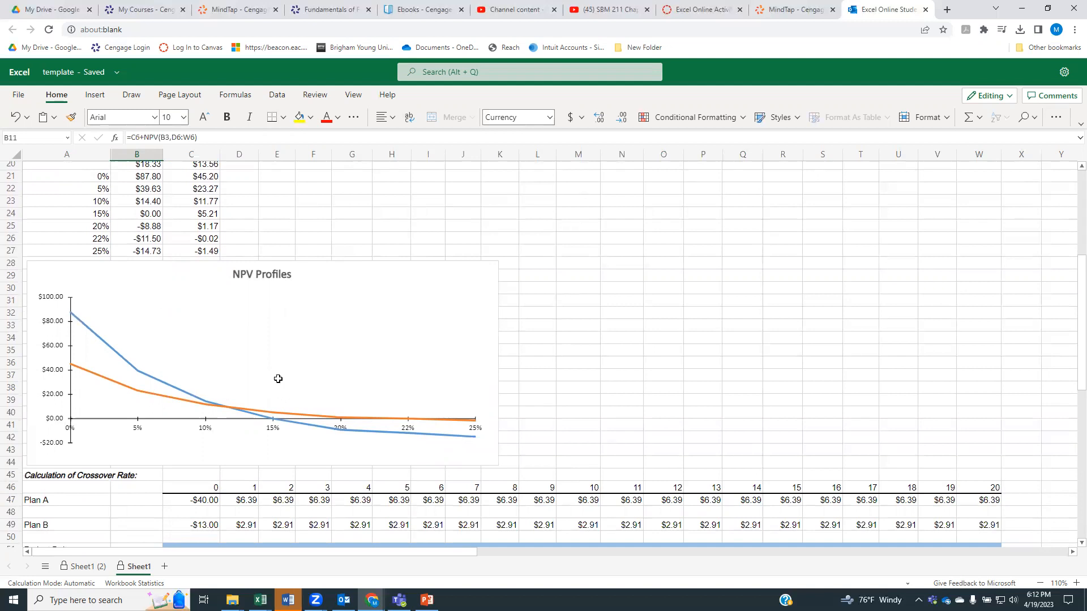
{"action": "scroll", "coordinate": [252, 396], "scroll_direction": "down", "scroll_amount": 3}
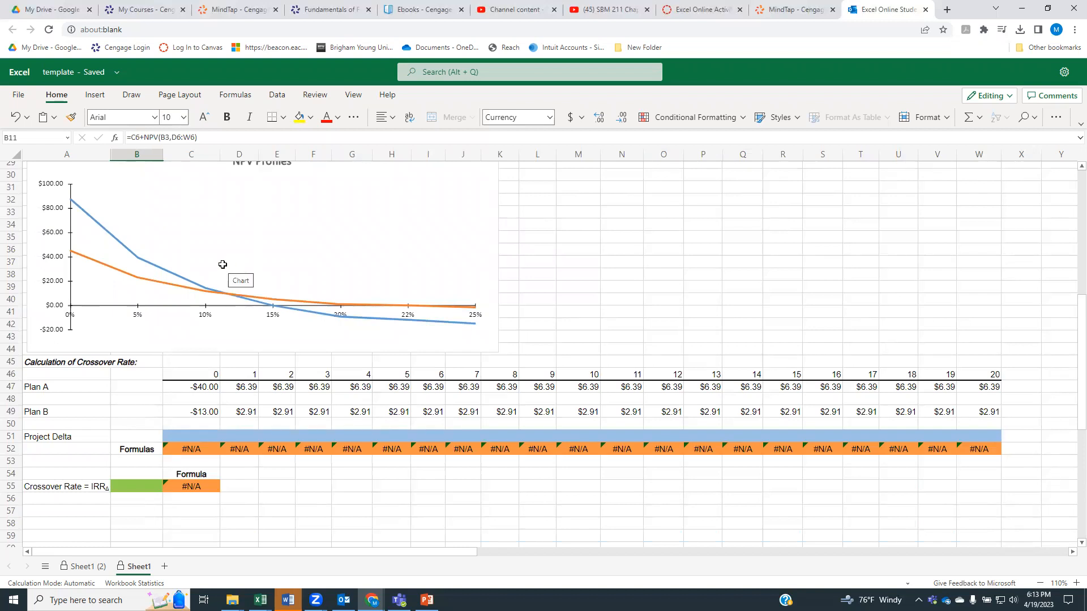
{"action": "scroll", "coordinate": [236, 325], "scroll_direction": "up", "scroll_amount": 2}
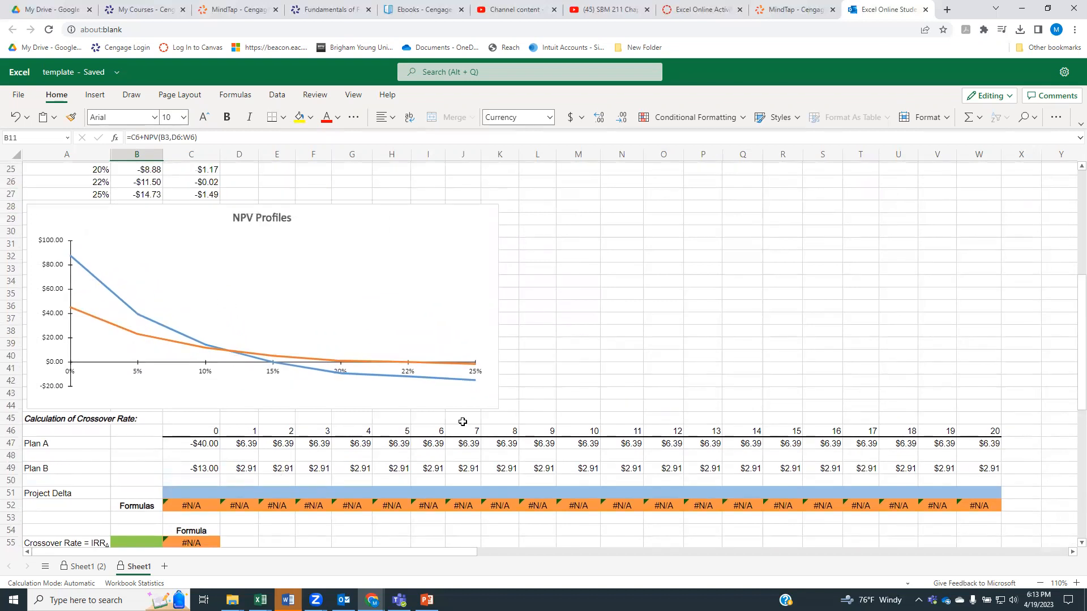
- Calculate the Project Delta in C51 as =C47-C49 and fill the formula across the row through W51
{"action": "scroll", "coordinate": [459, 422], "scroll_direction": "down", "scroll_amount": 2}
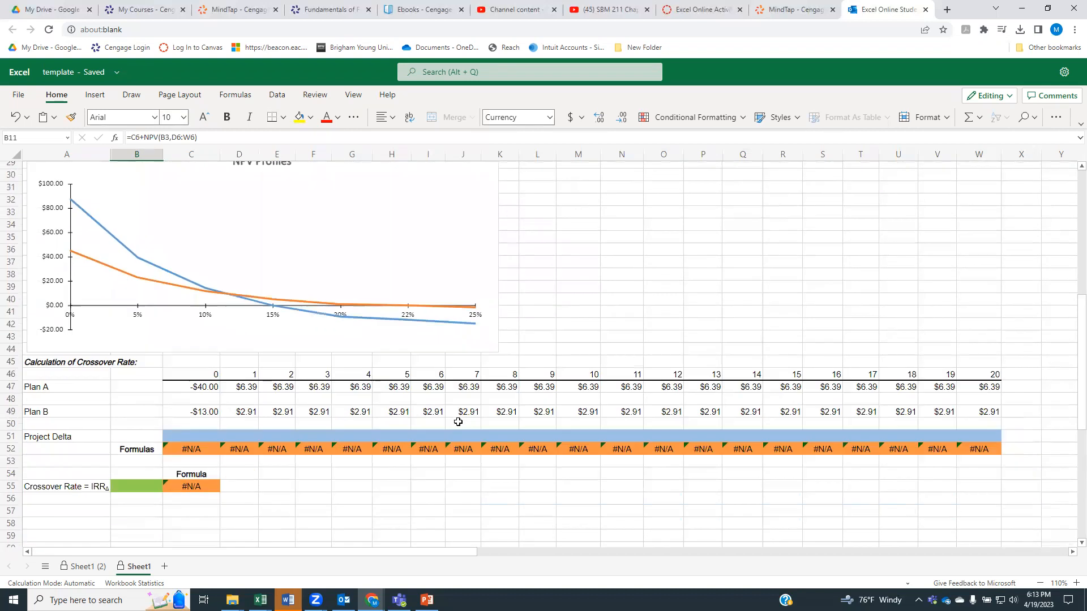
{"action": "left_click", "coordinate": [193, 439]}
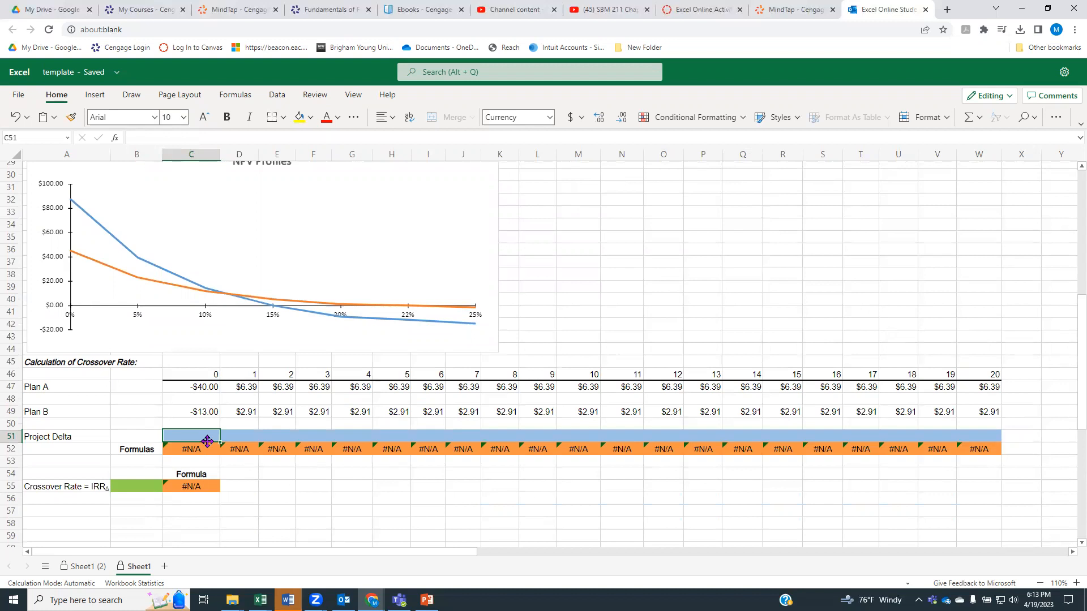
{"action": "type", "text": "="}
{"action": "left_click", "coordinate": [177, 386]}
{"action": "type", "text": "-"}
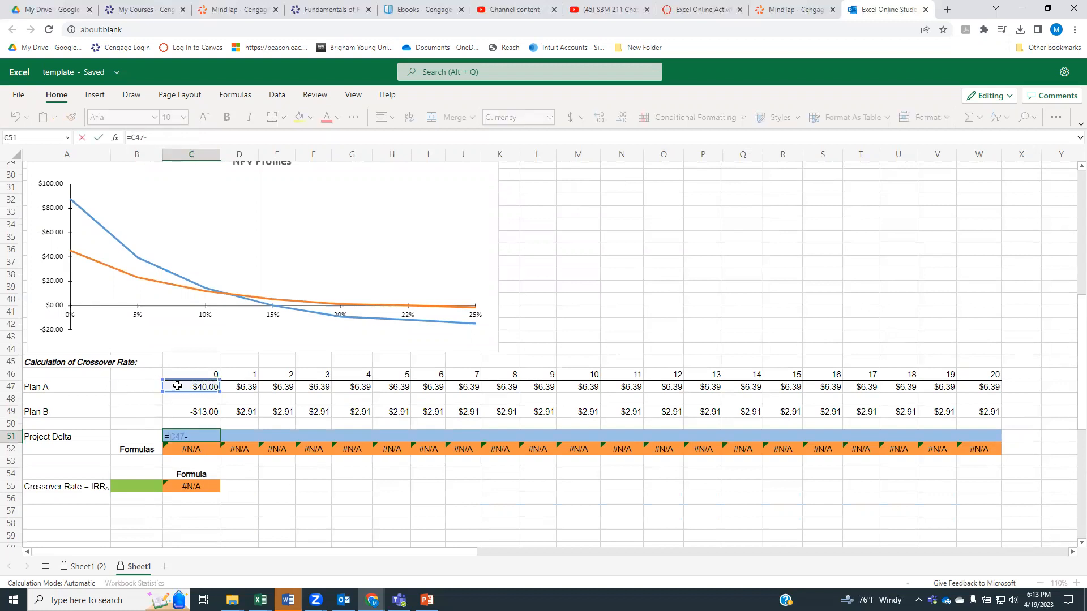
{"action": "left_click", "coordinate": [193, 412]}
{"action": "key", "text": "Return"}
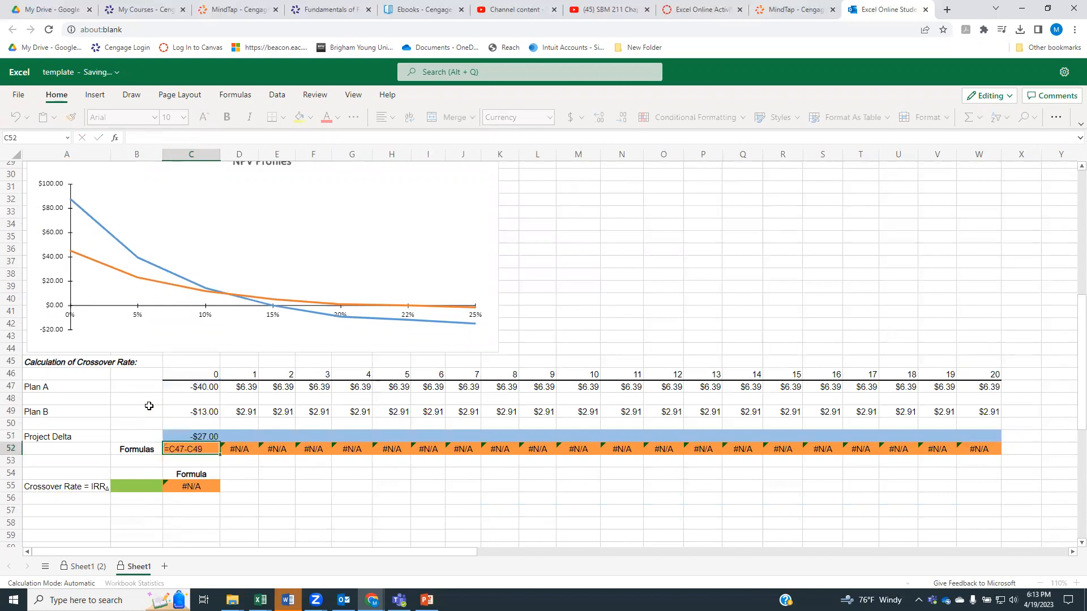
{"action": "left_click", "coordinate": [210, 437]}
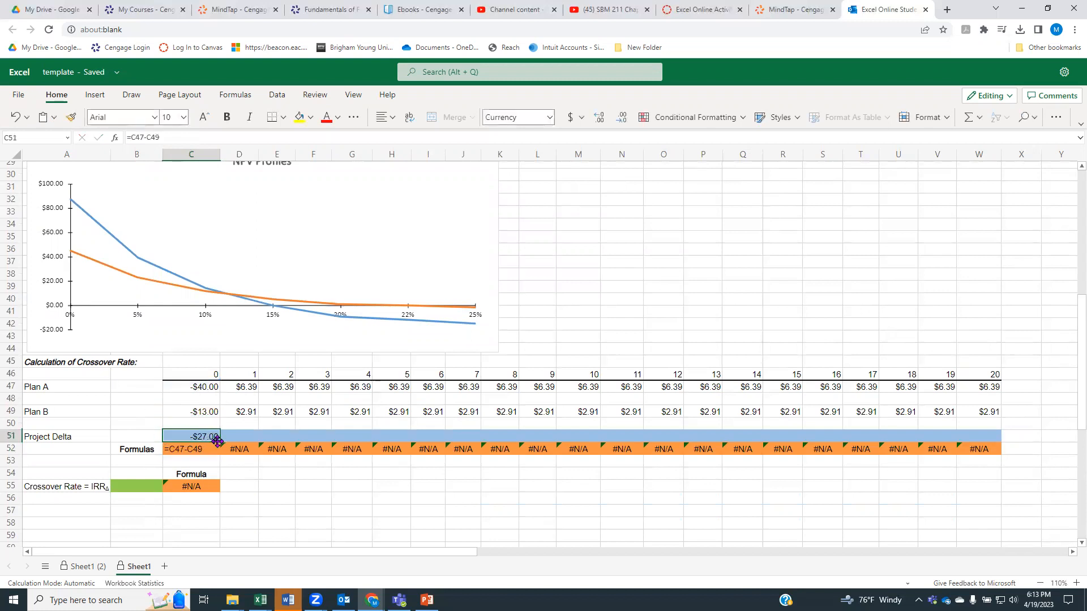
{"action": "left_click_drag", "start_coordinate": [218, 442], "coordinate": [982, 439]}
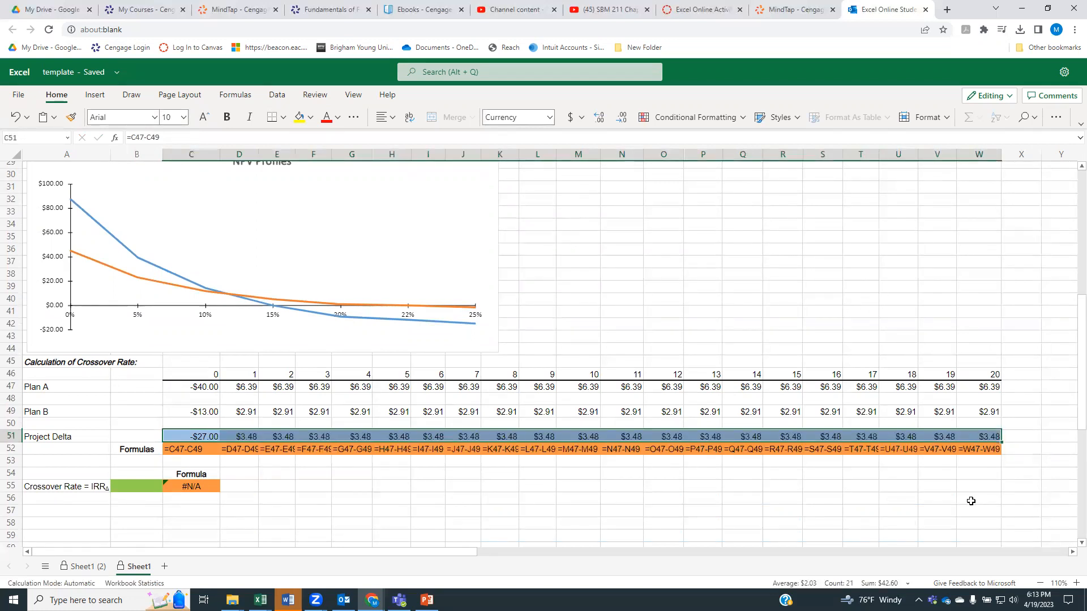
- Calculate the crossover rate in cell B55 with =IRR(C51:W51), using the Project Delta cash flows
{"action": "left_click", "coordinate": [150, 487]}
{"action": "type", "text": "="}
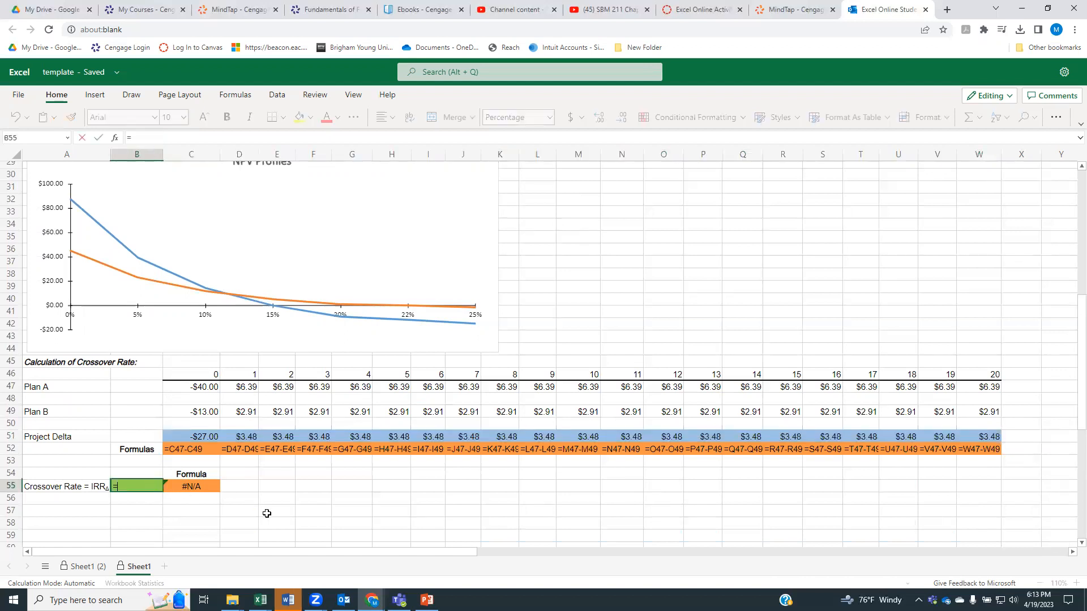
{"action": "type", "text": "irr("}
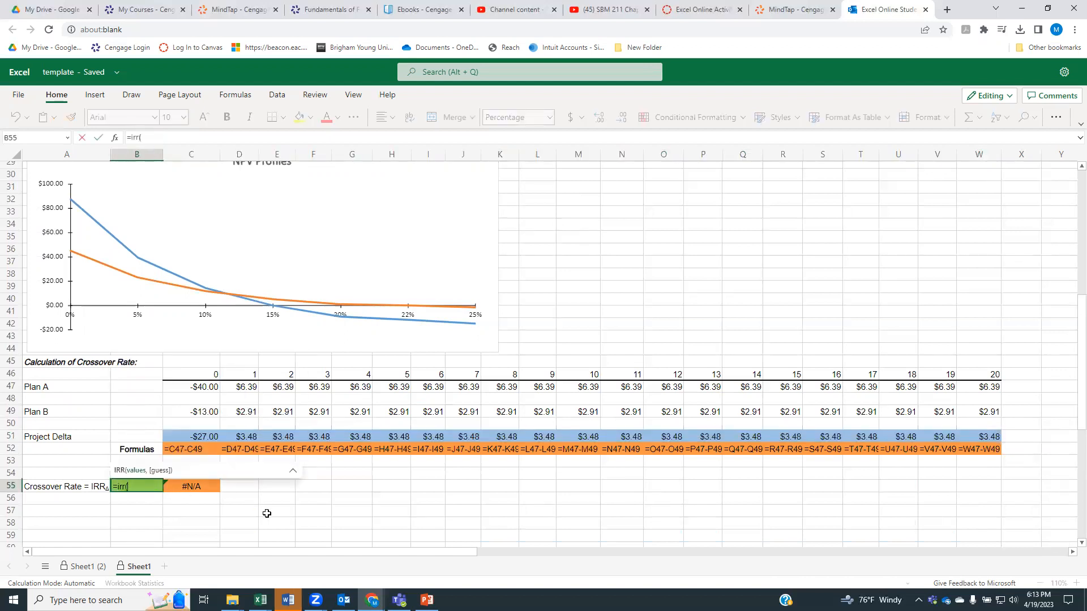
{"action": "left_click_drag", "start_coordinate": [195, 437], "coordinate": [976, 436]}
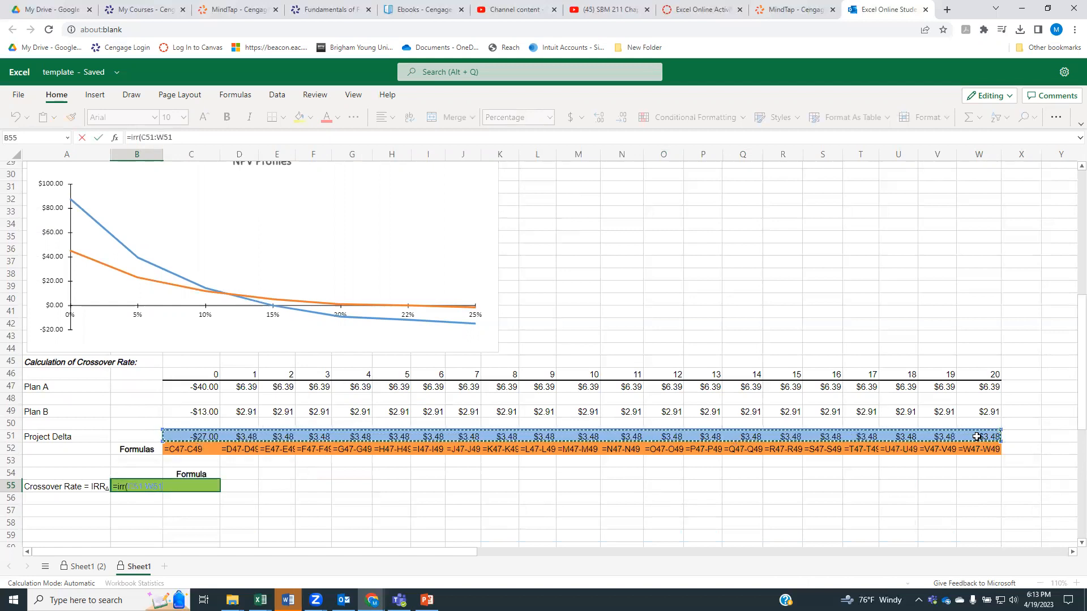
{"action": "type", "text": ")"}
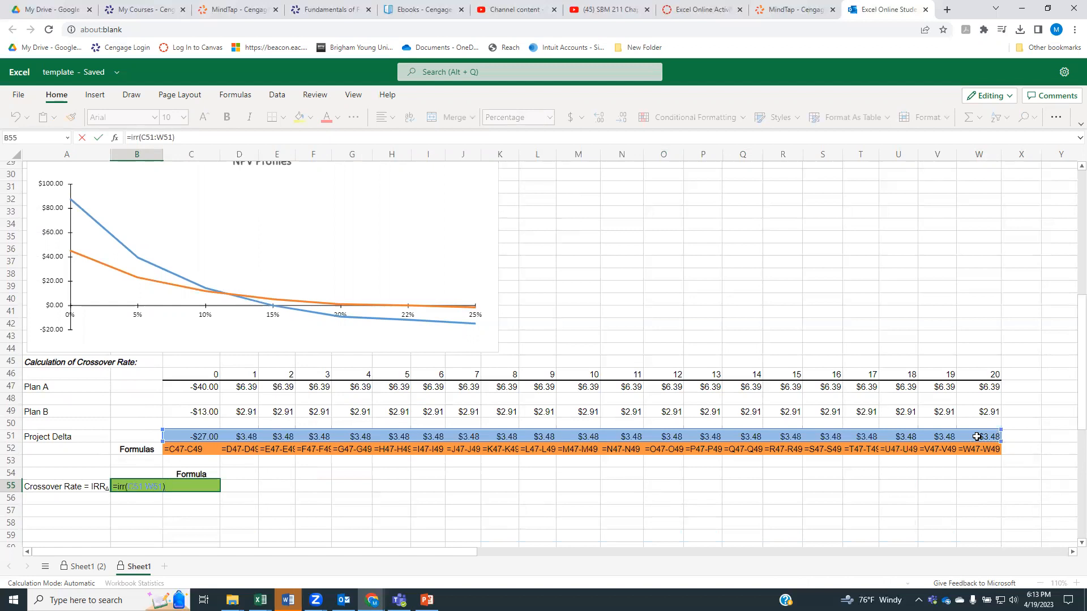
{"action": "key", "text": "Return"}
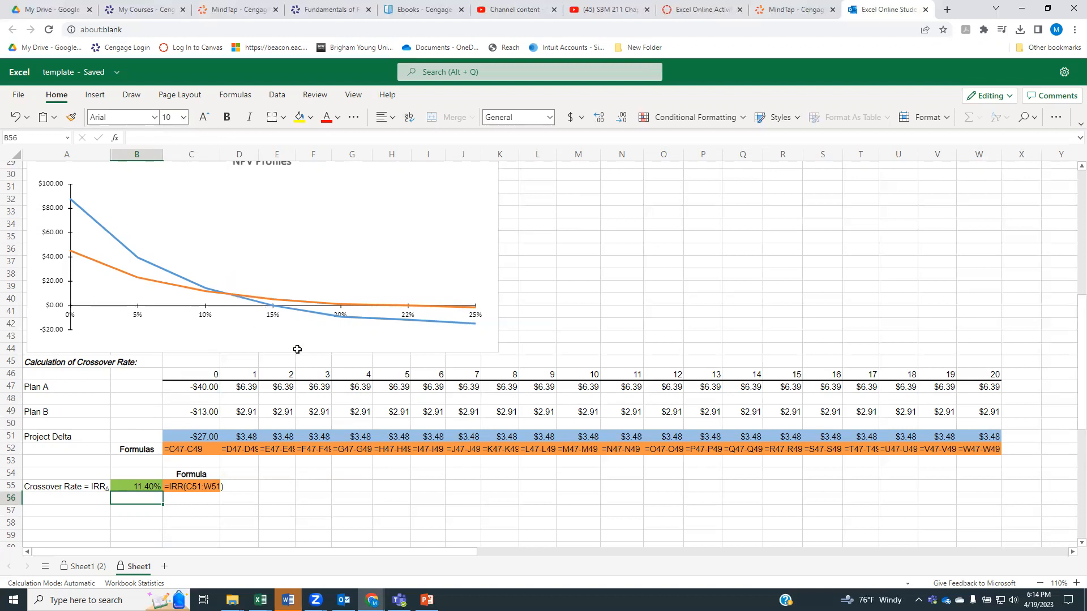
{"action": "scroll", "coordinate": [320, 363], "scroll_direction": "down", "scroll_amount": 3}
{"action": "scroll", "coordinate": [335, 371], "scroll_direction": "up", "scroll_amount": 11}
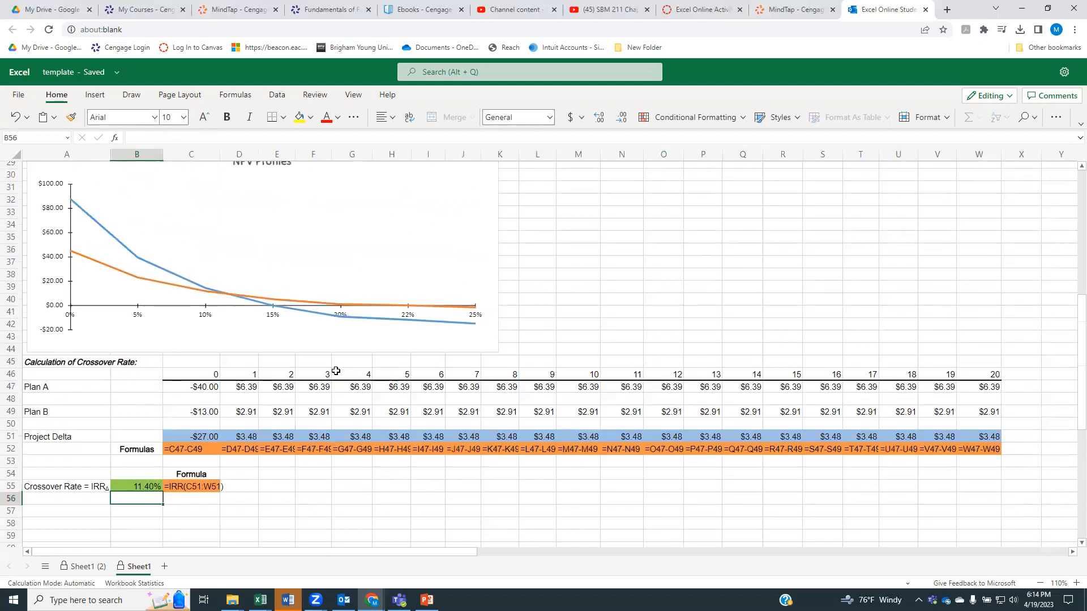
{"action": "scroll", "coordinate": [335, 371], "scroll_direction": "up", "scroll_amount": 2}
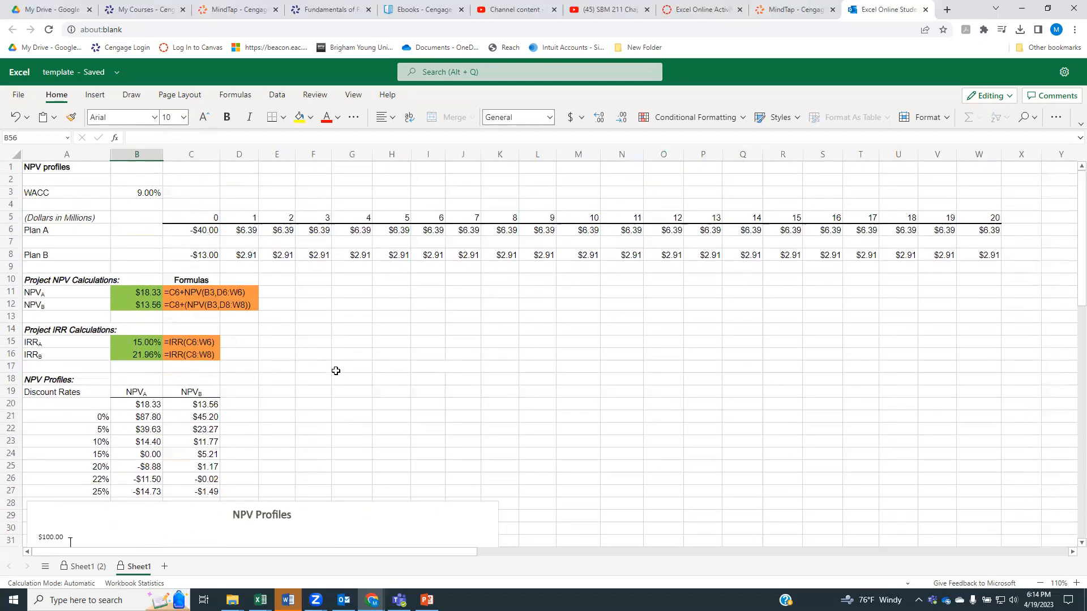